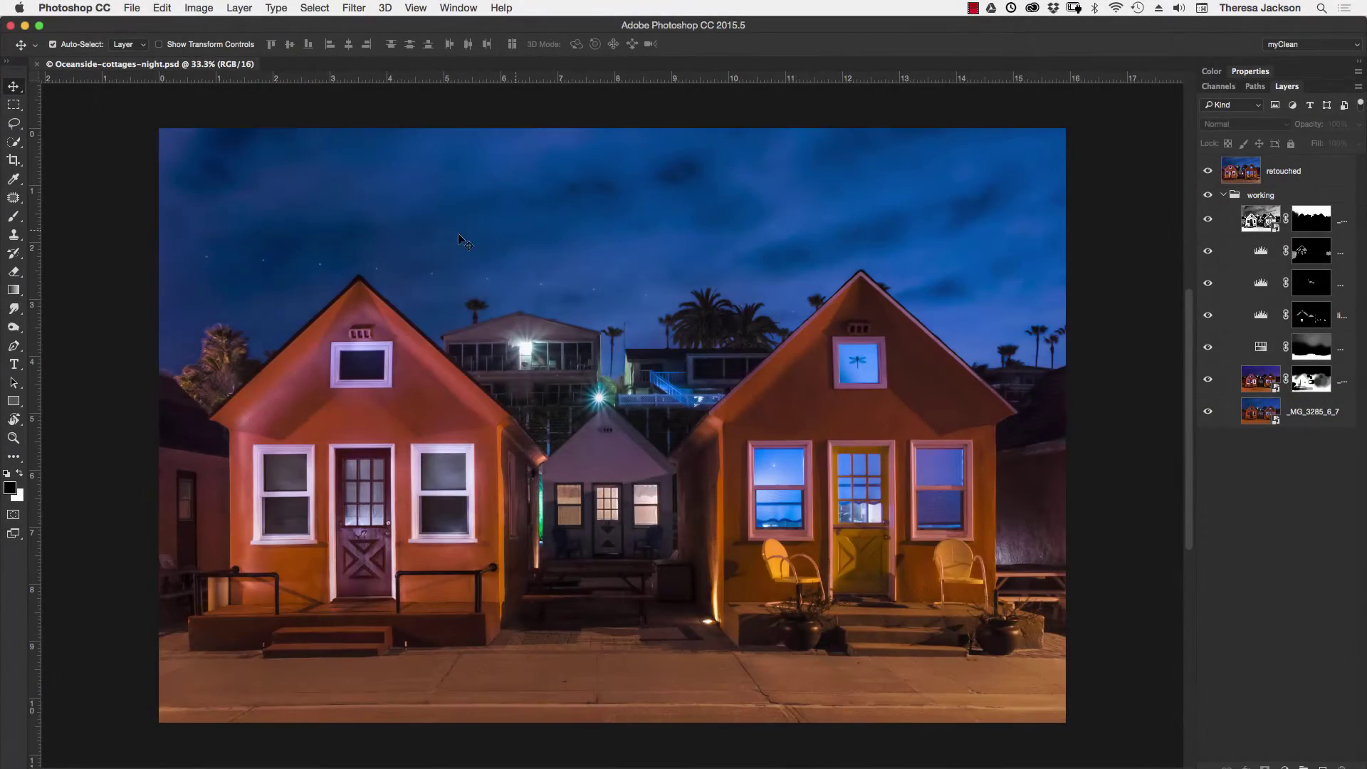
pyautogui.click(131, 9)
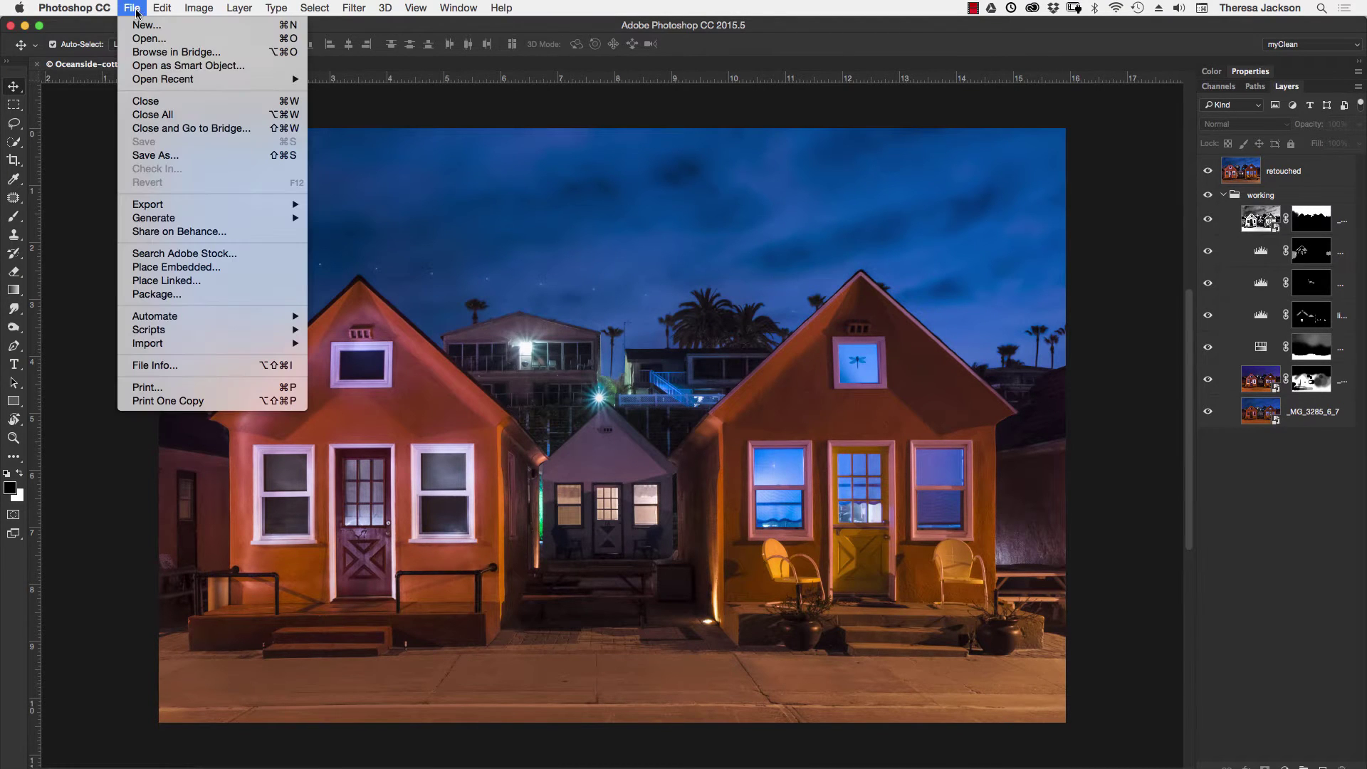
pyautogui.click(185, 158)
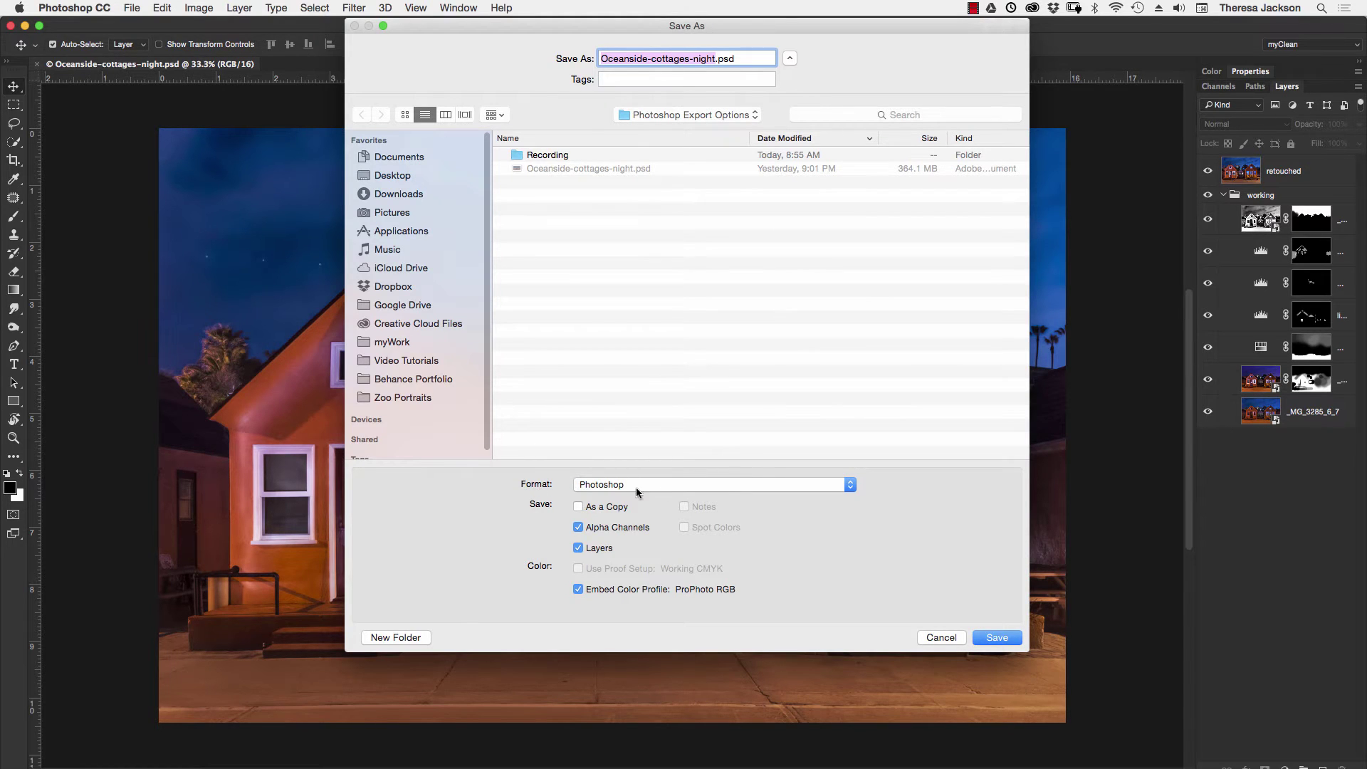
pyautogui.click(724, 484)
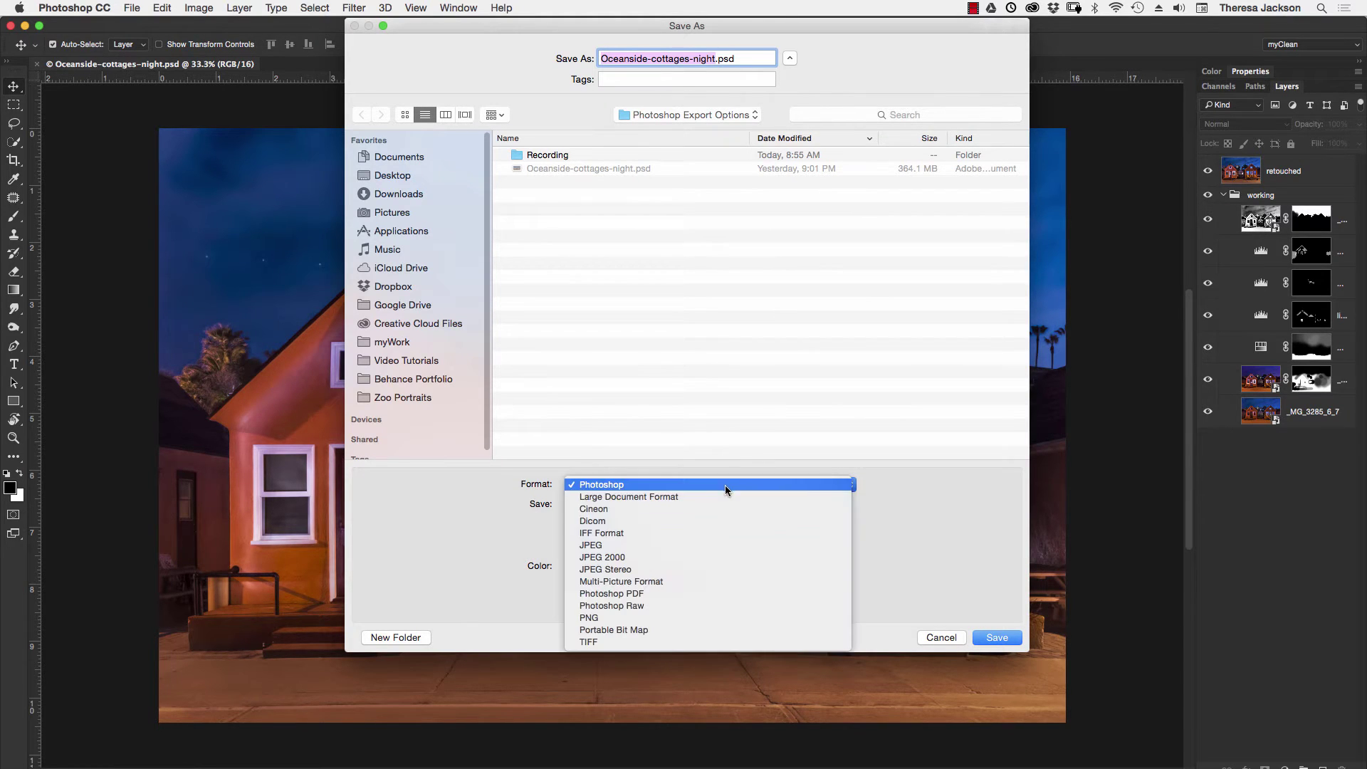
pyautogui.click(728, 548)
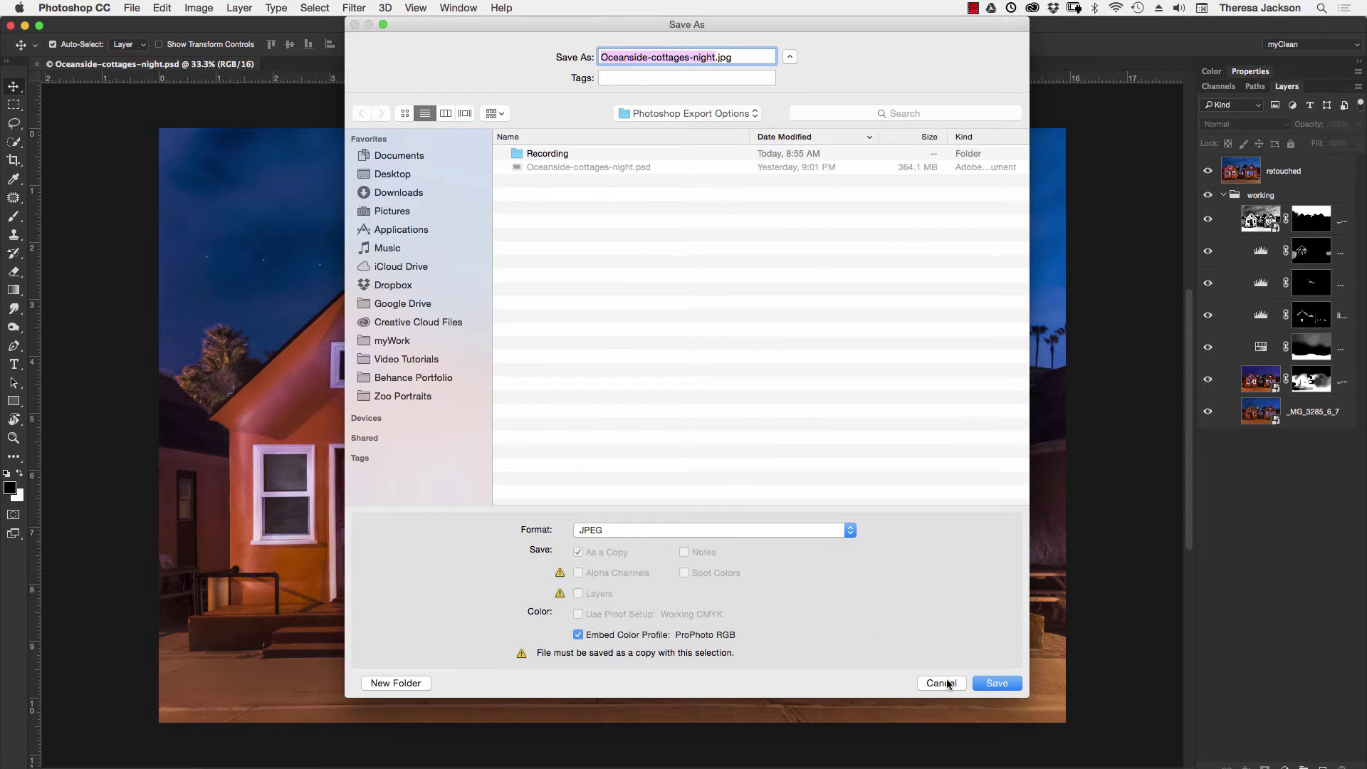
pyautogui.click(943, 682)
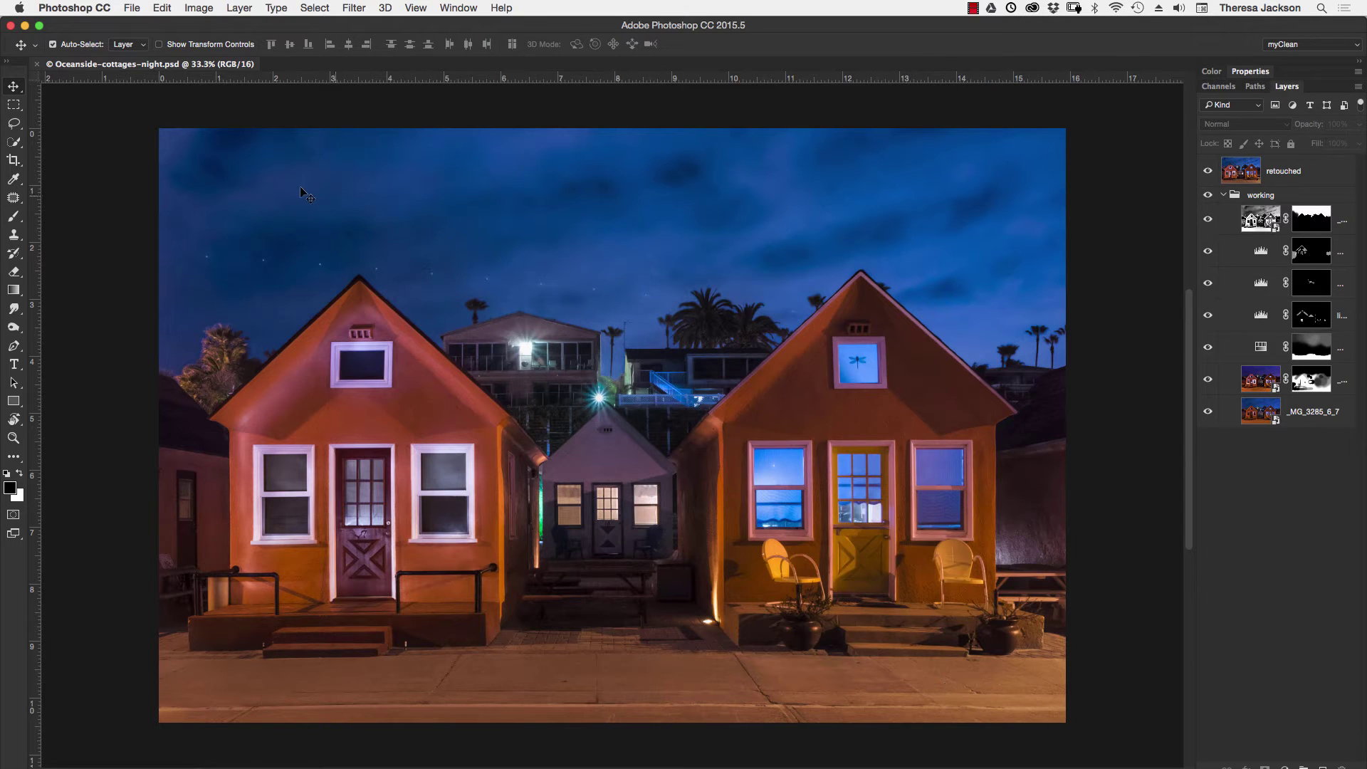
# Start a legacy Save for Web export of the cottages image and set the image width to 1200 px.
pyautogui.click(132, 8)
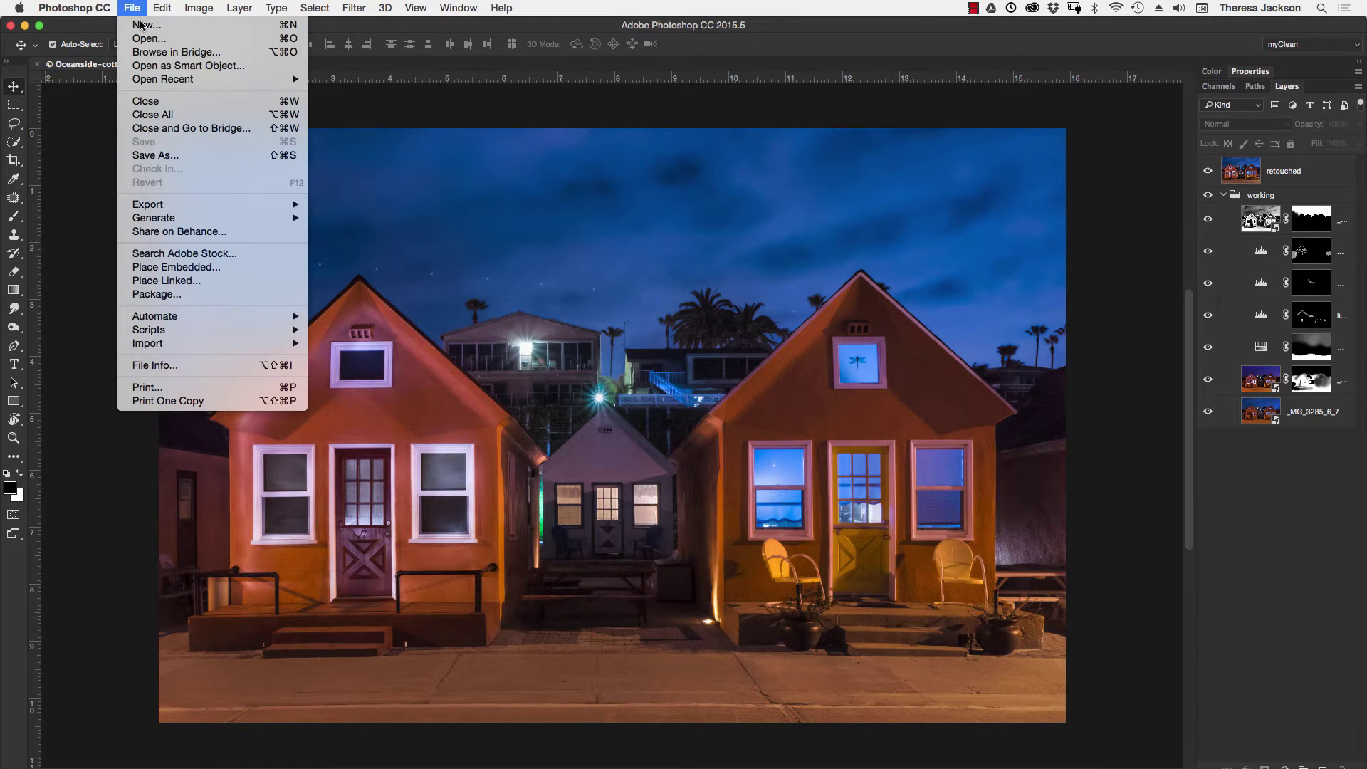
pyautogui.moveTo(152, 207)
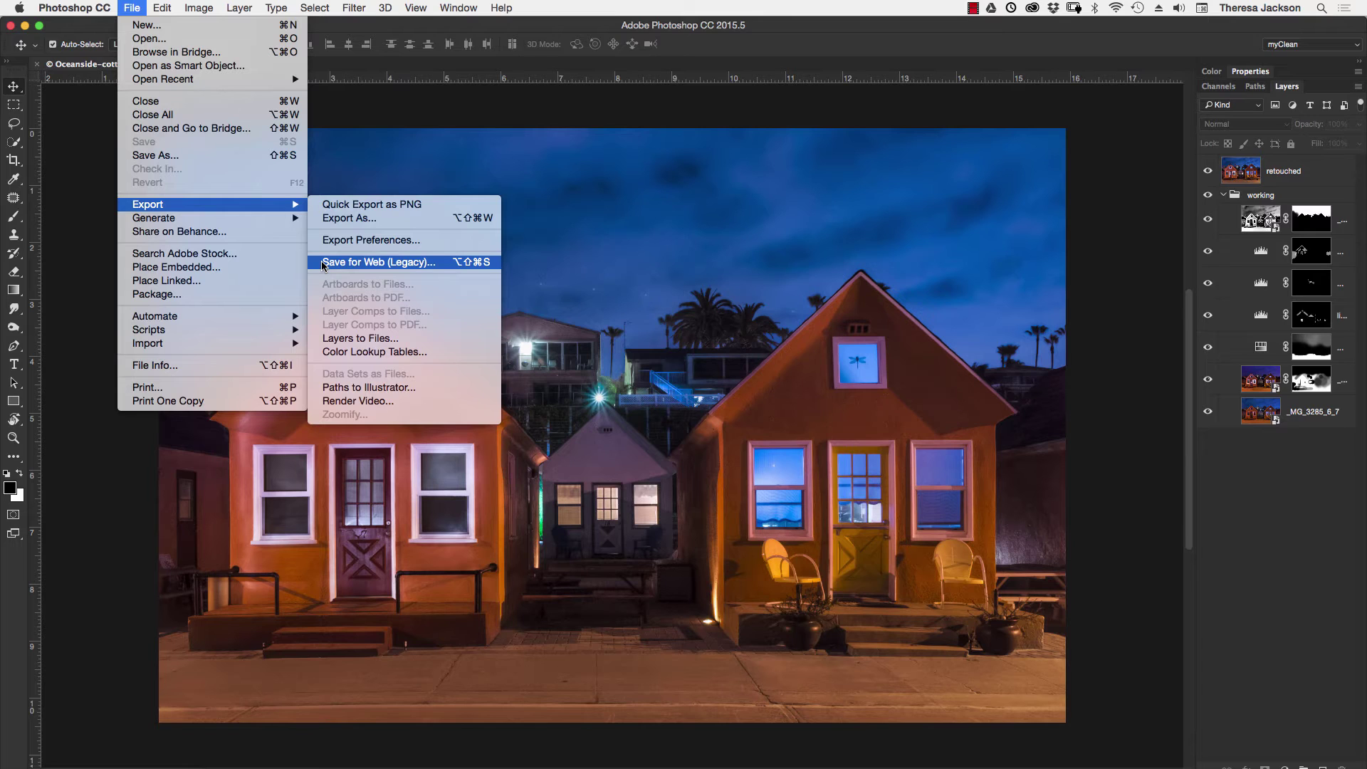
pyautogui.click(370, 263)
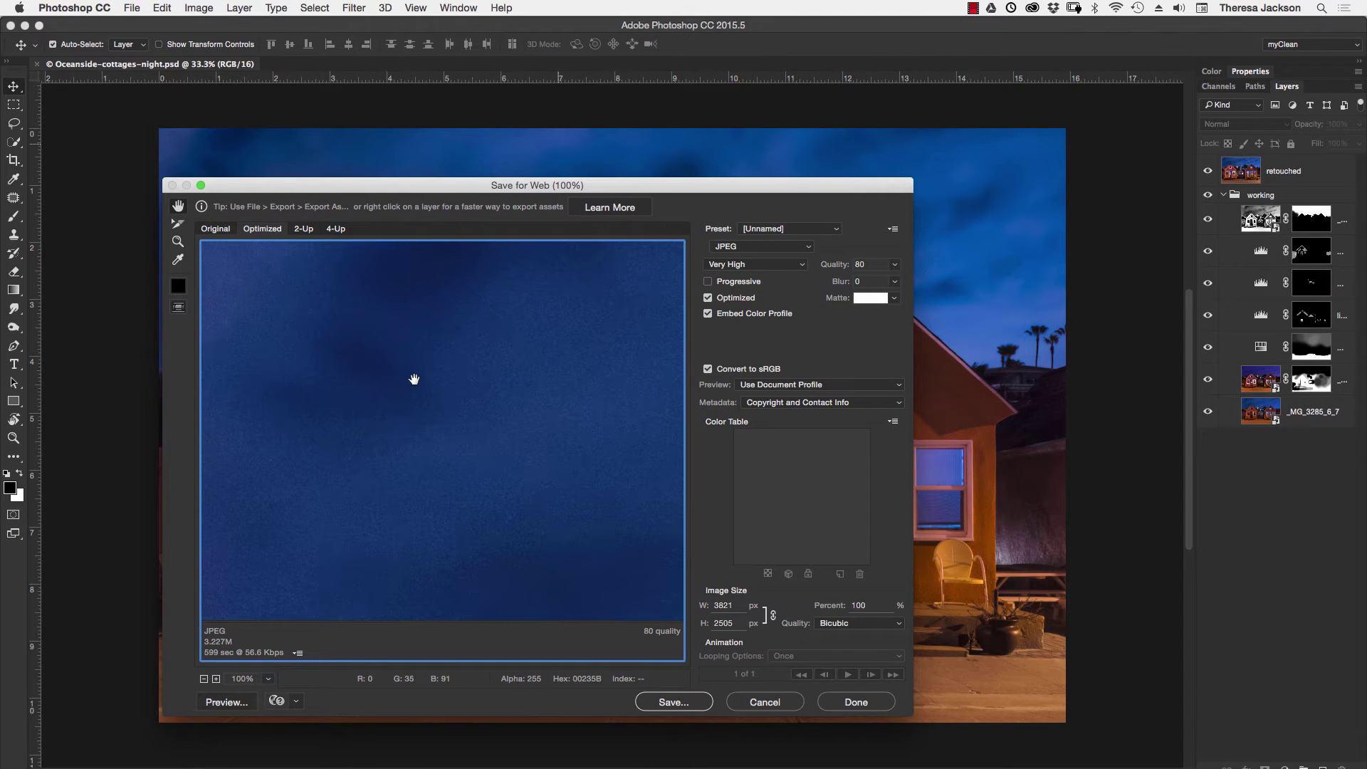
pyautogui.click(796, 247)
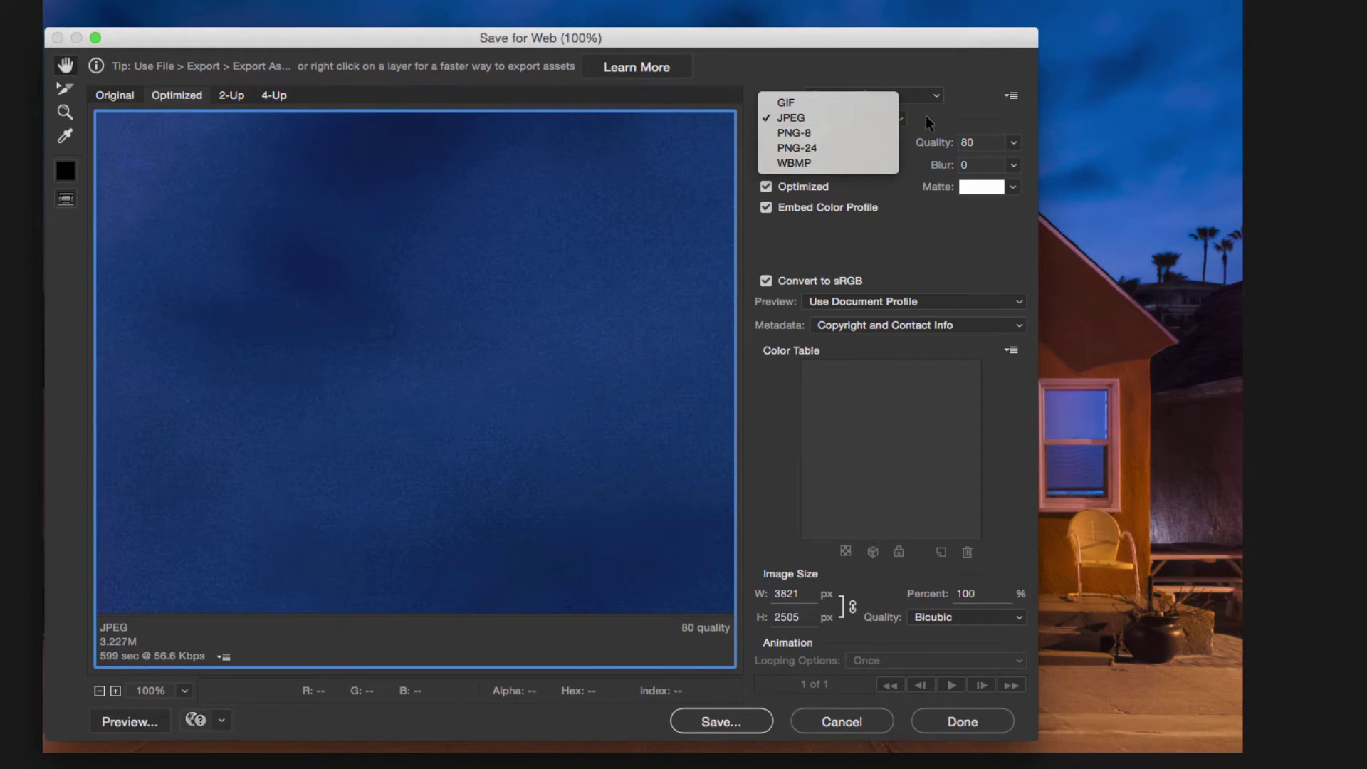
pyautogui.click(935, 116)
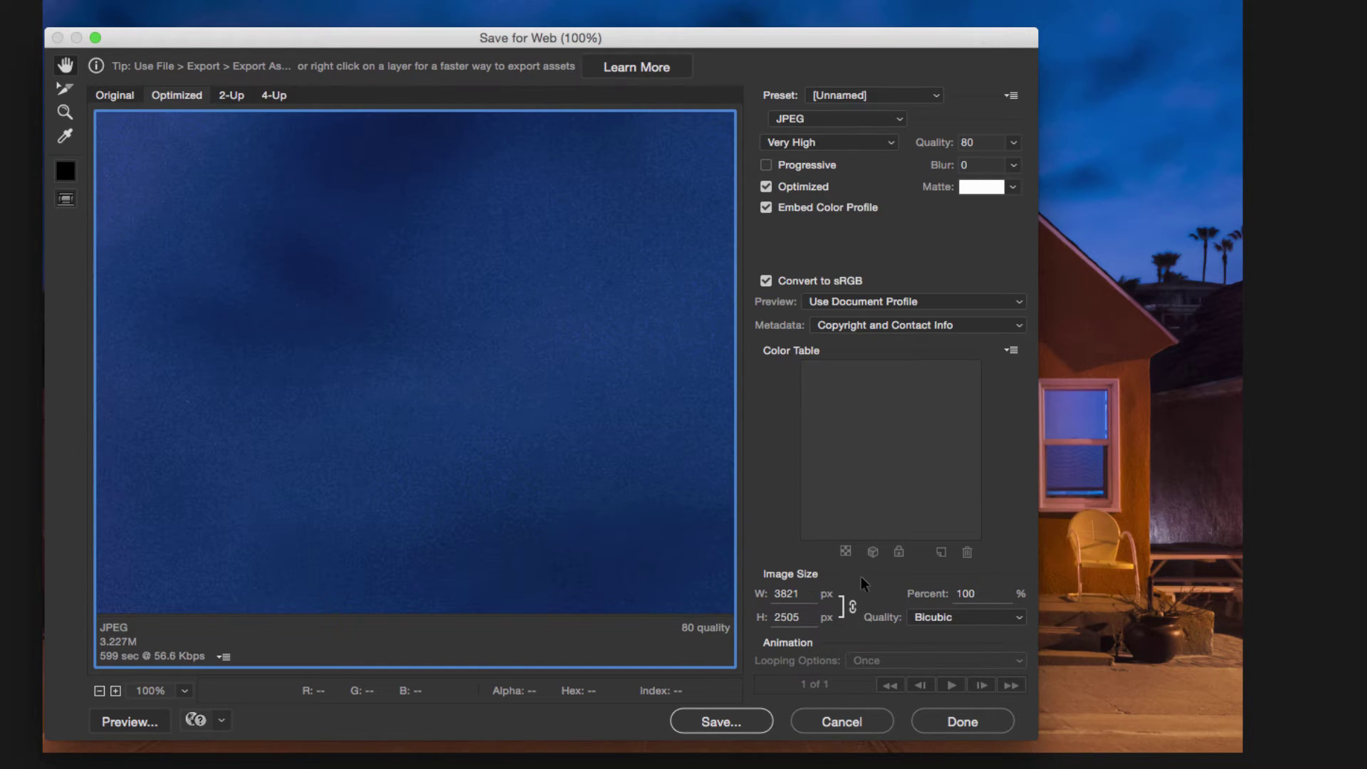
pyautogui.moveTo(802, 593); pyautogui.dragTo(759, 598)
pyautogui.write('1200')
# Save the optimized JPEG as Oceanside-cottages-night-saveforweb.jpg in the Photoshop Export Options folder.
pyautogui.click(705, 723)
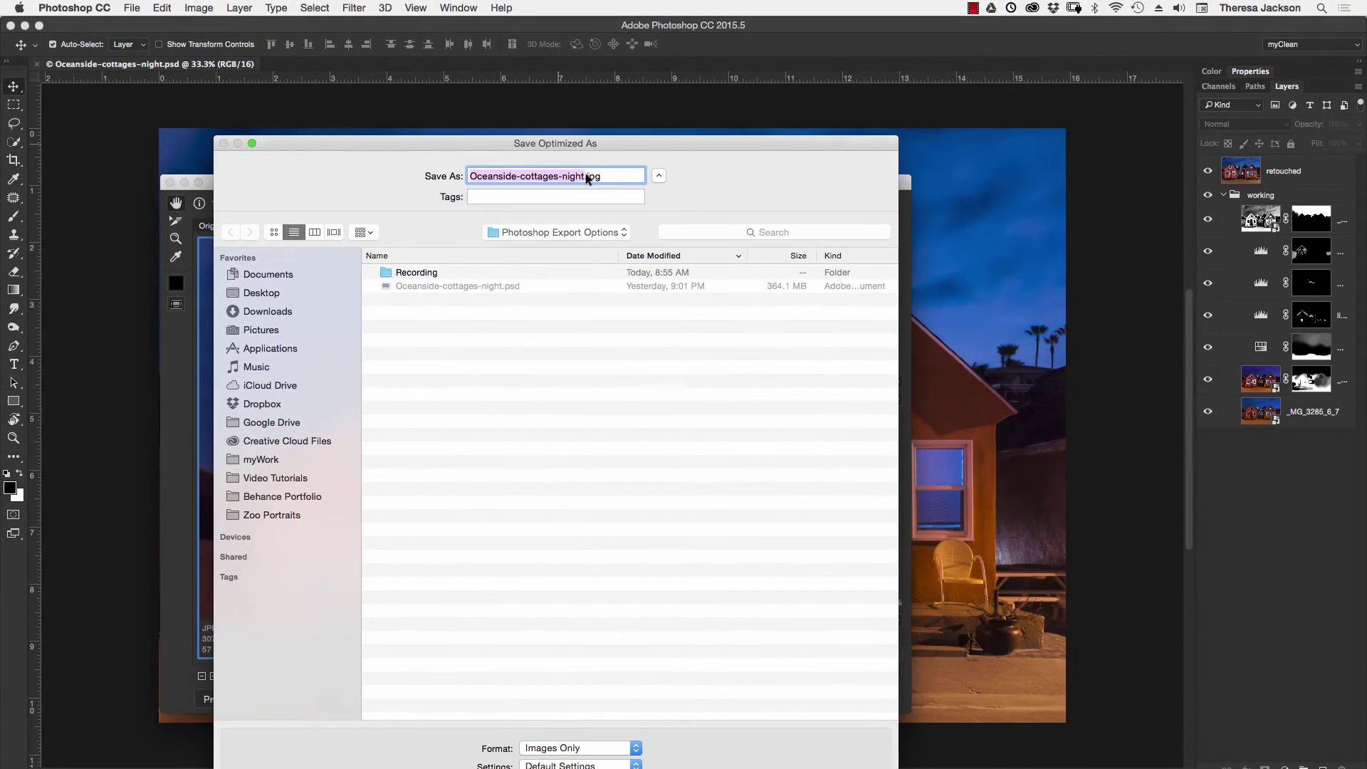
pyautogui.click(583, 178)
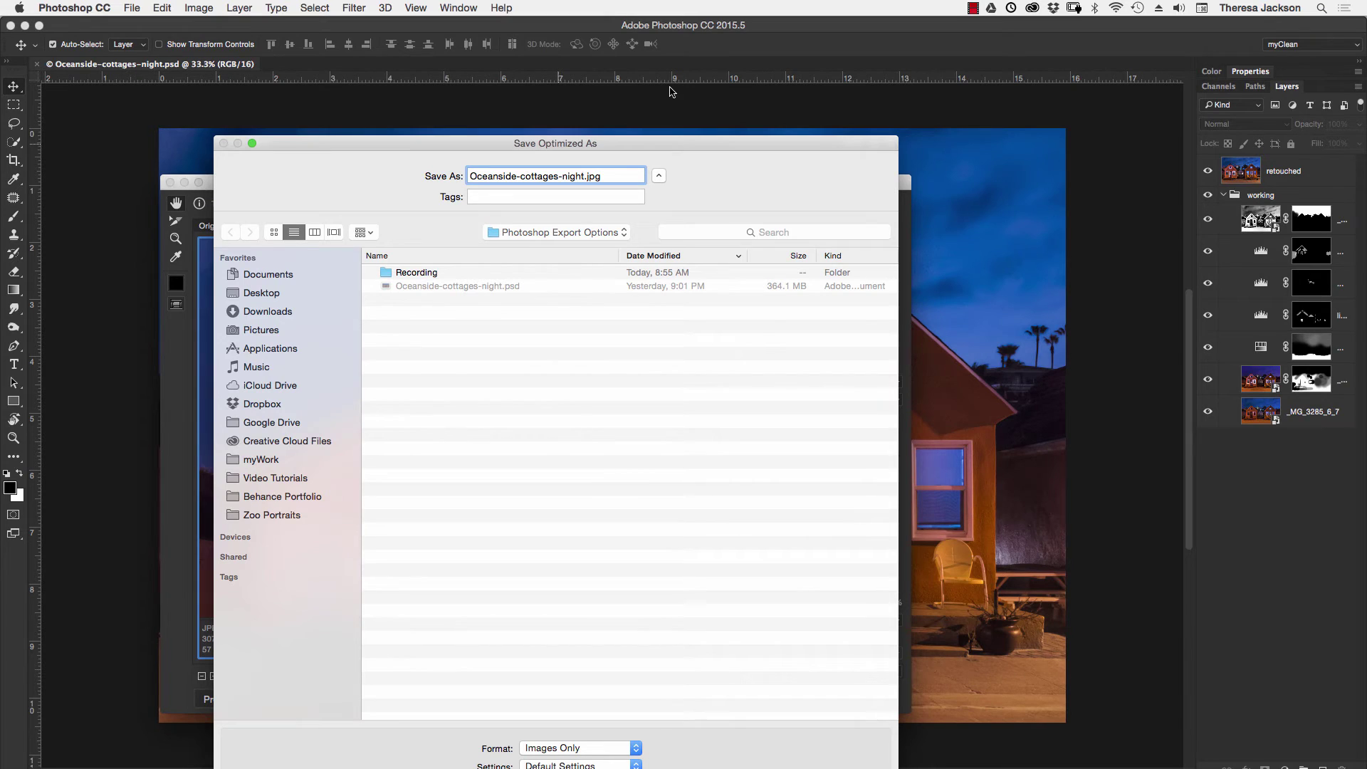
pyautogui.write('-saveforweb')
pyautogui.press('Return')
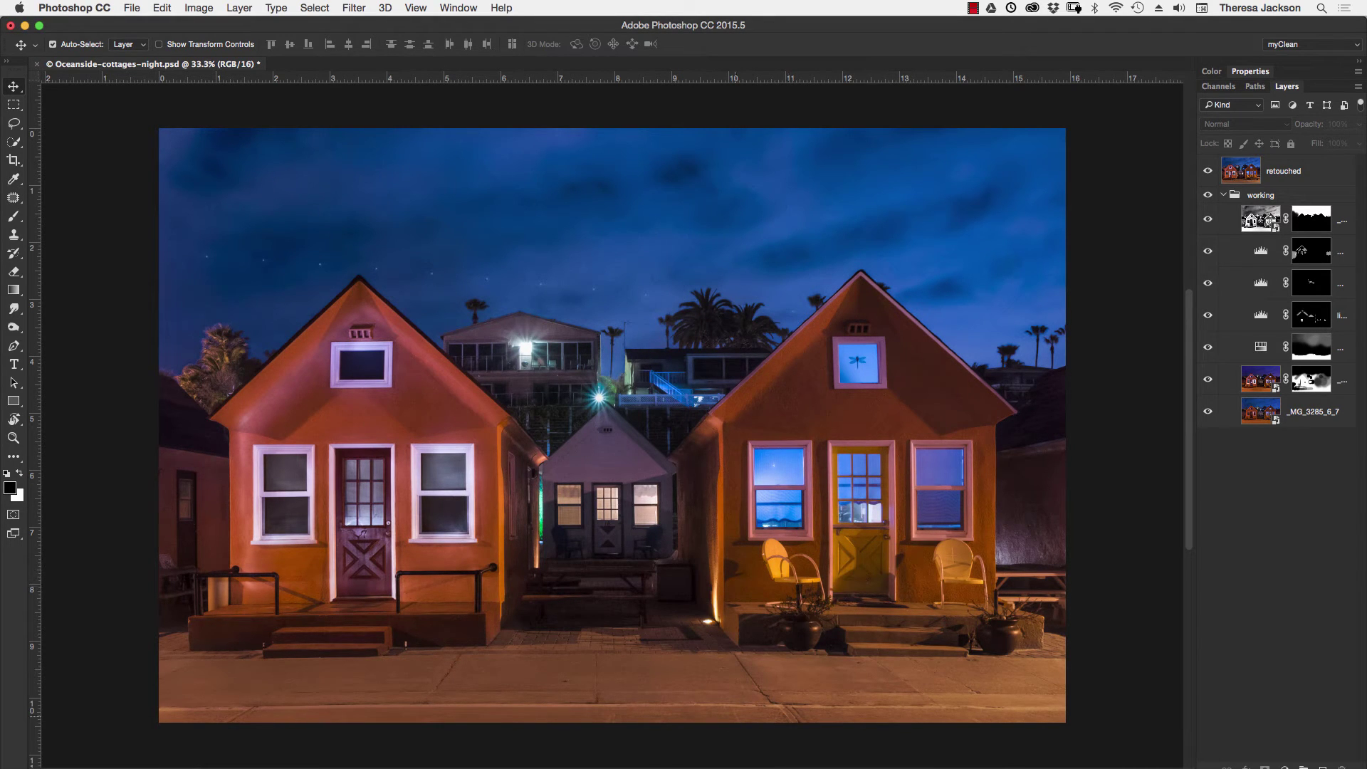
# Switch to Finder, widen the Name column to show full file names, and preview Oceanside-cottages-night-saveforweb.jpg.
pyautogui.press('super+Tab')
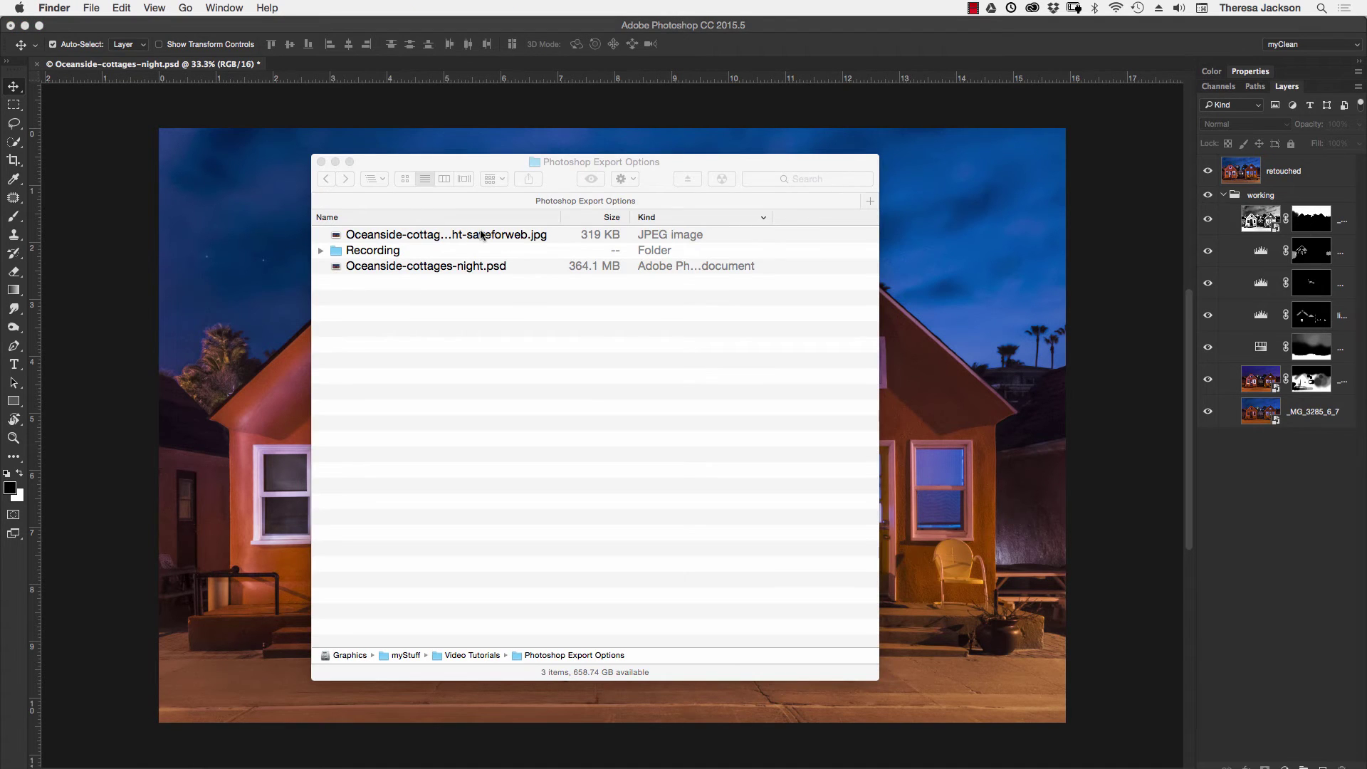
pyautogui.click(480, 237)
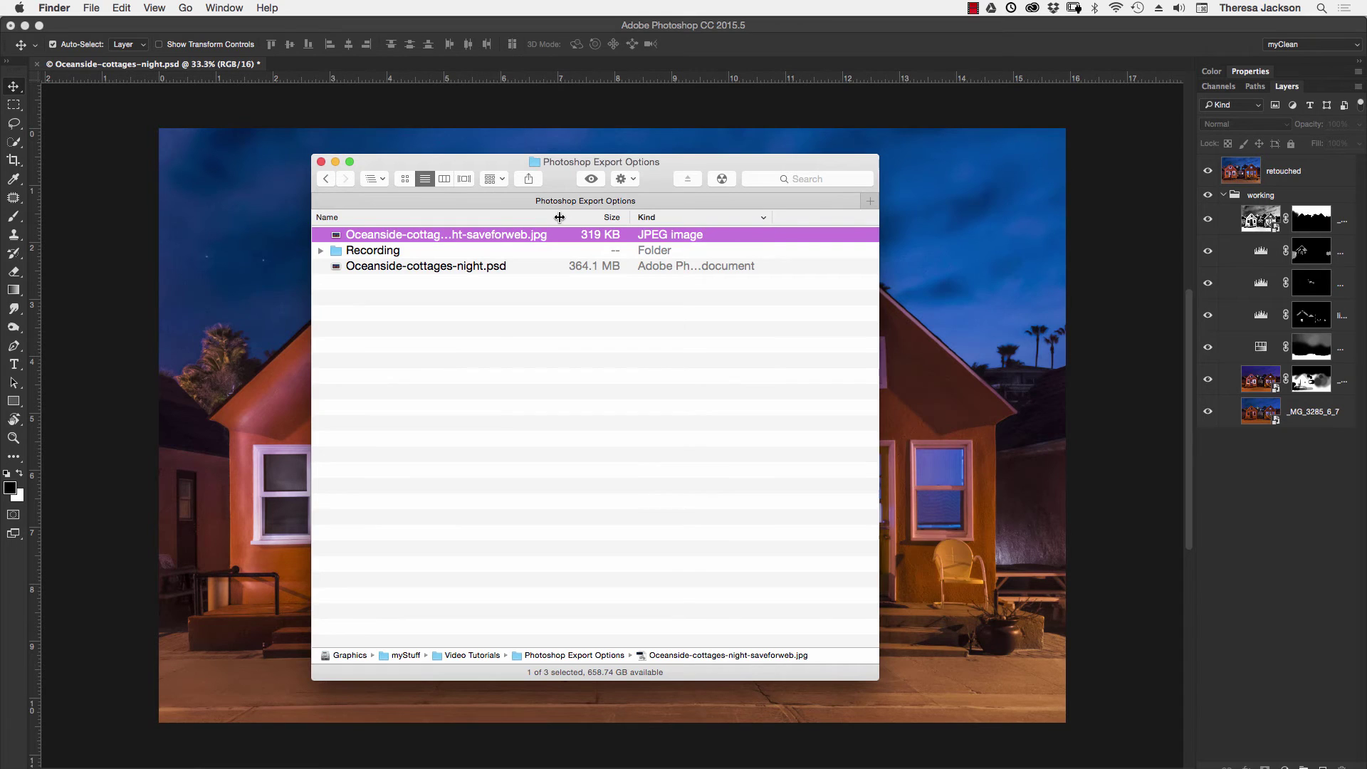
pyautogui.moveTo(559, 217); pyautogui.dragTo(622, 217)
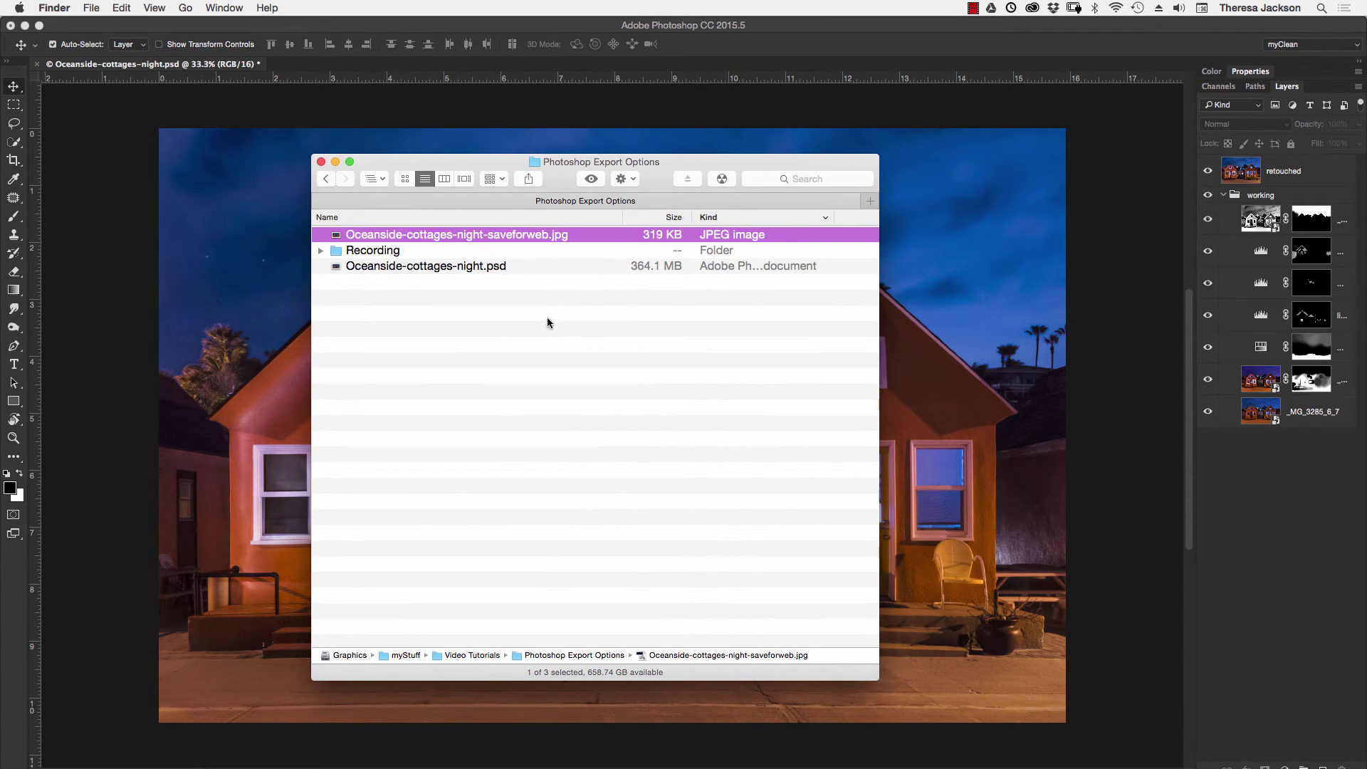
pyautogui.press('space')
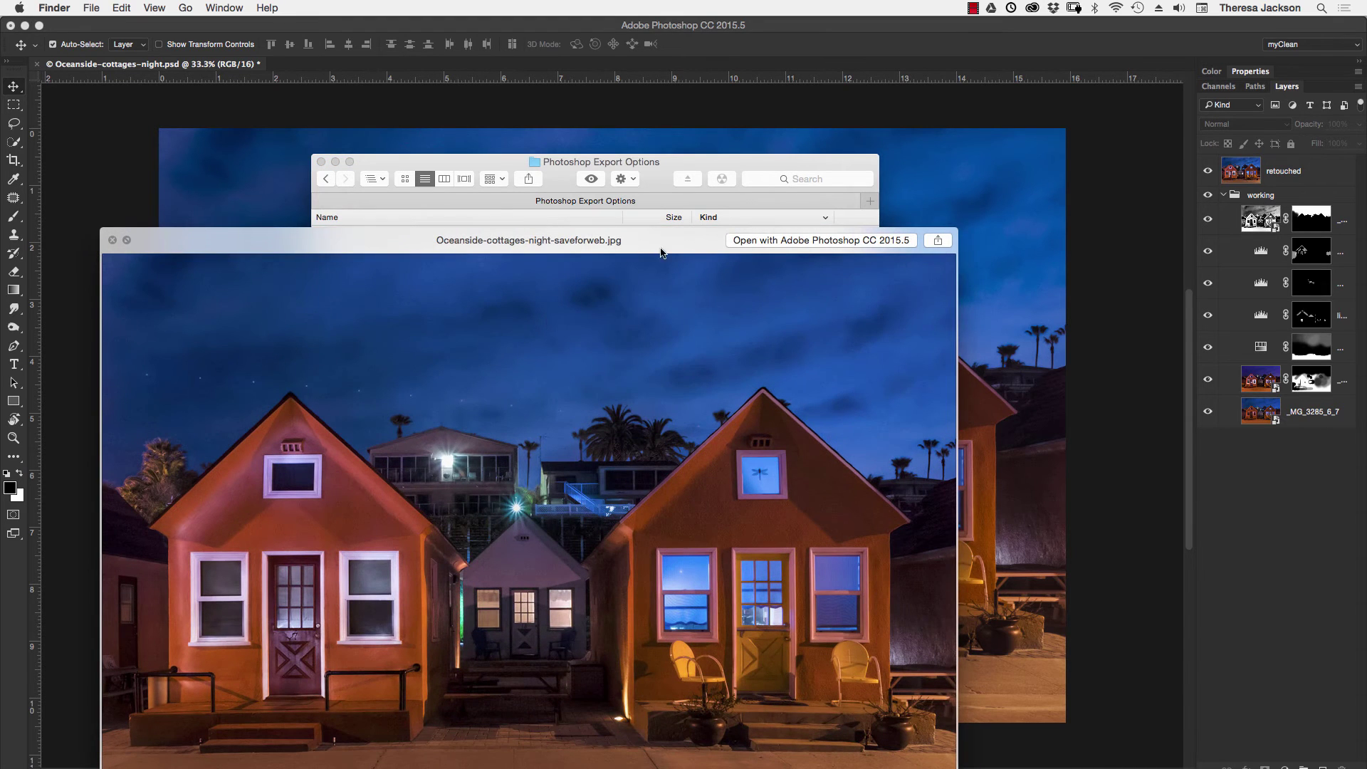
pyautogui.moveTo(679, 230); pyautogui.dragTo(751, 146)
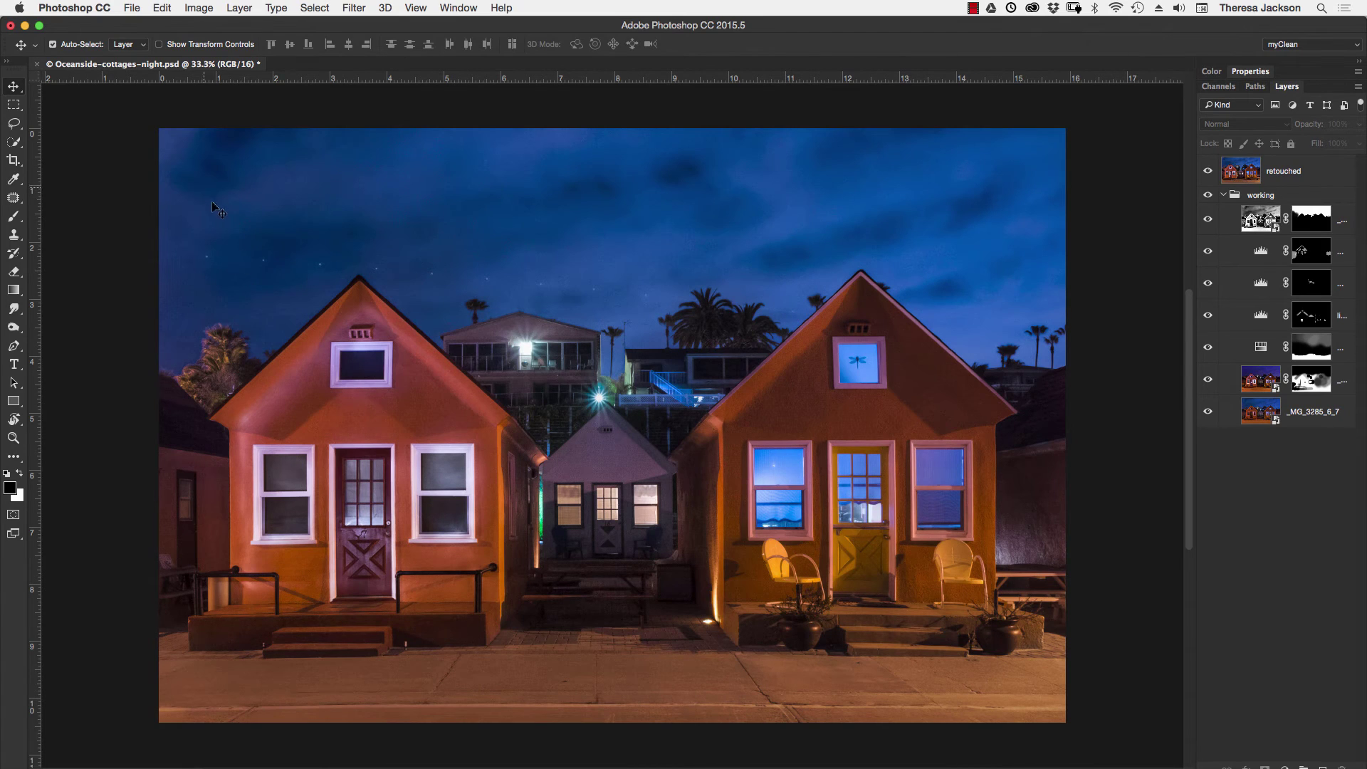
# Return to Photoshop, start an Export As of the cottages document, and set the JPG quality to 80%.
pyautogui.click(132, 9)
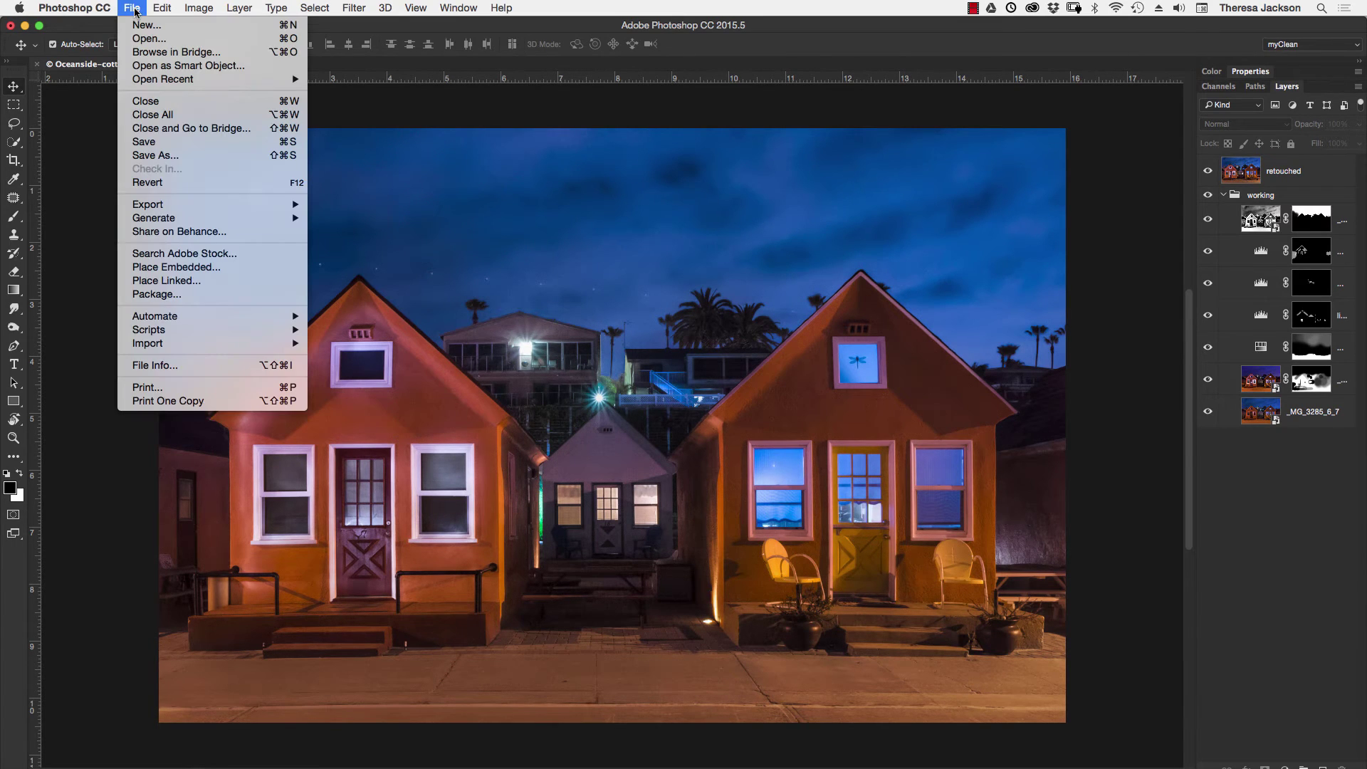
pyautogui.moveTo(180, 208)
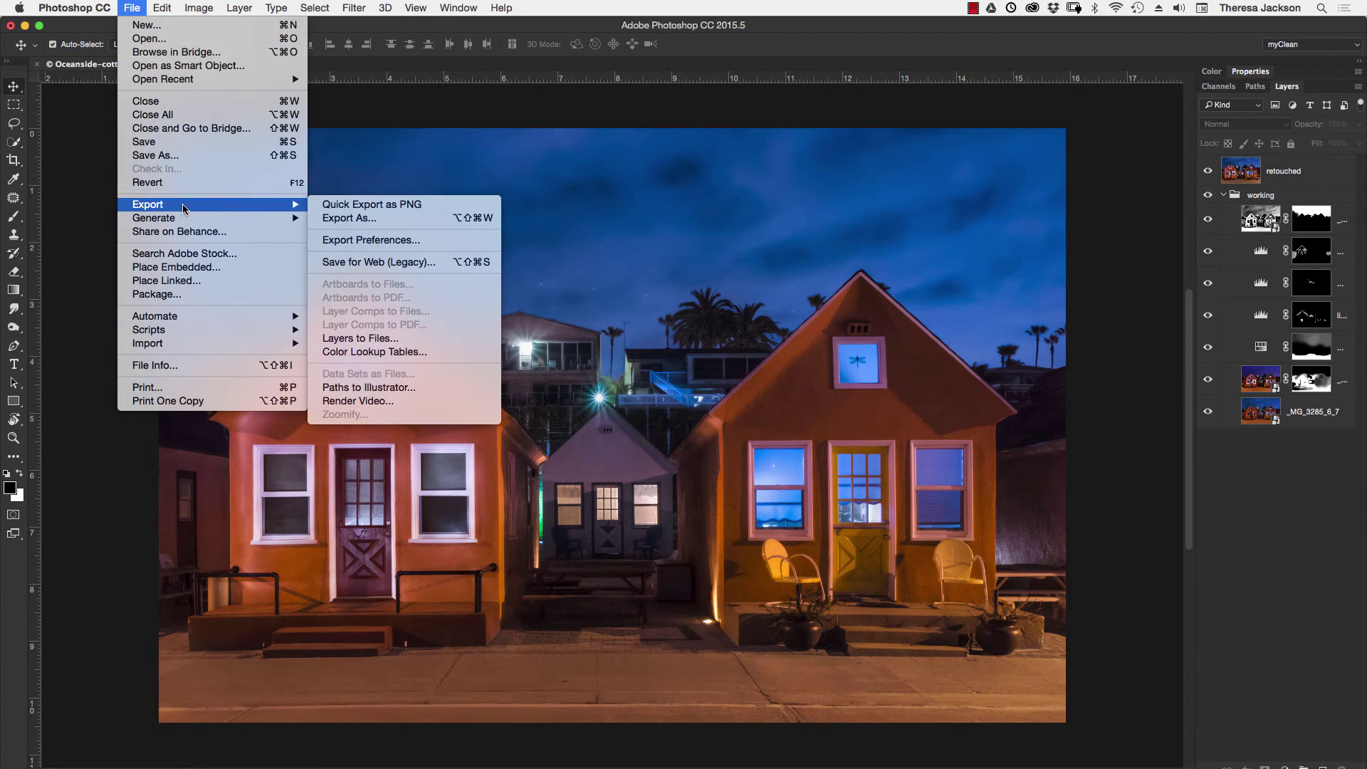
pyautogui.click(402, 219)
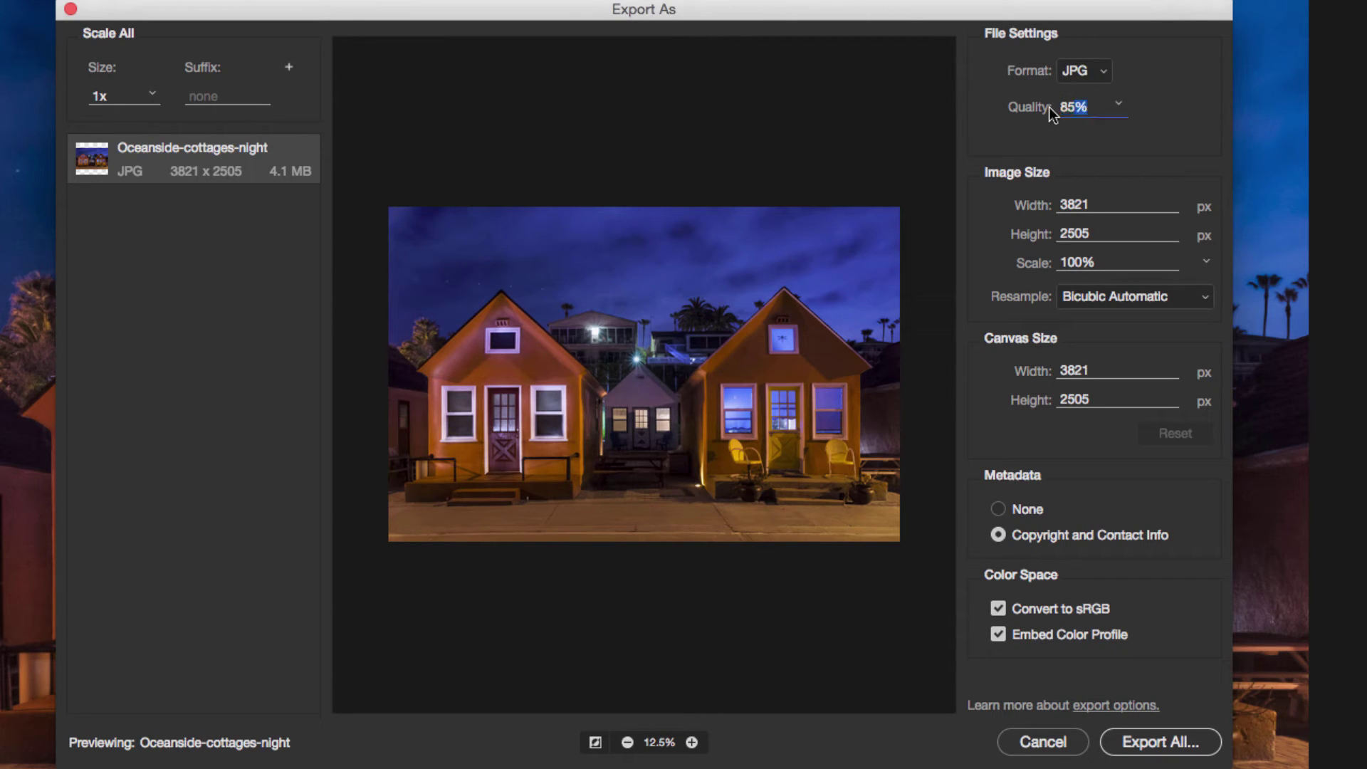
pyautogui.write('80')
pyautogui.press('Tab')
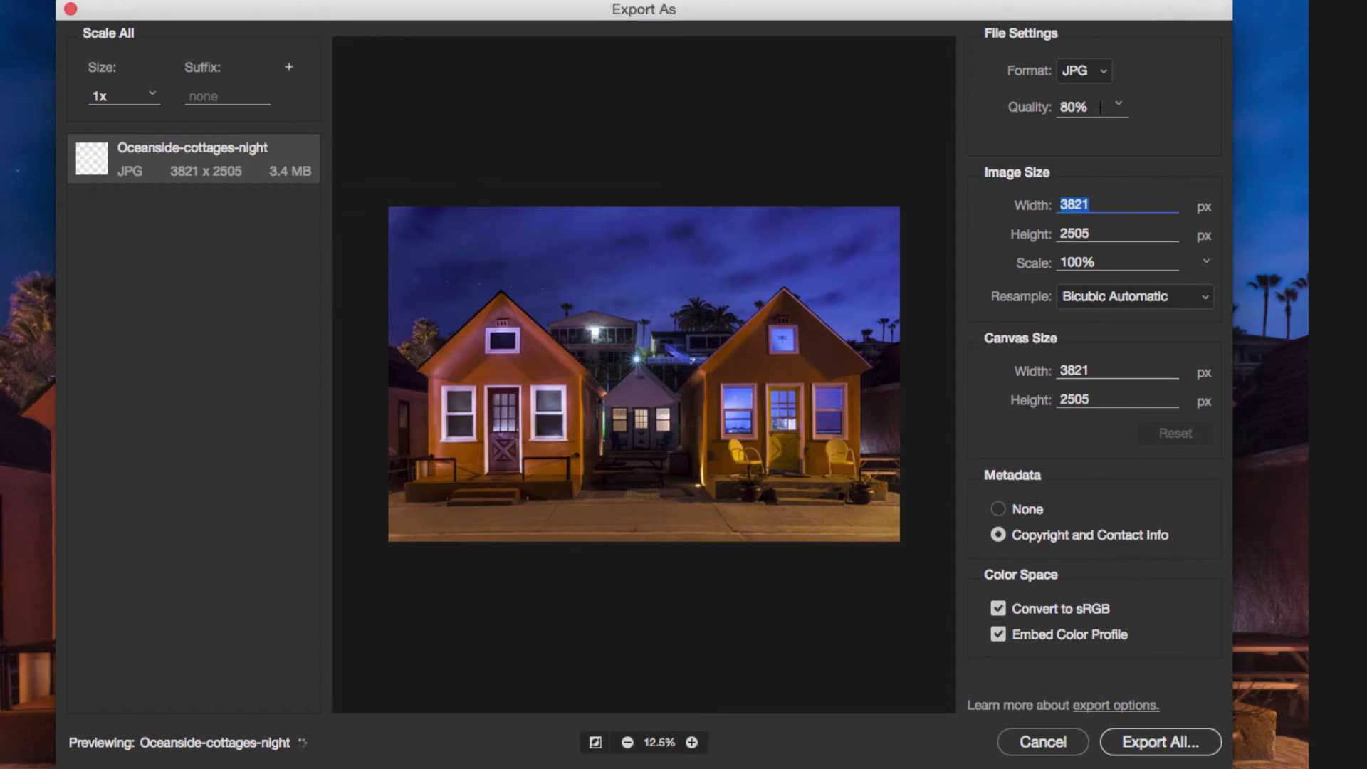
# Set the exported image's width to 1200 px and read the note on its dimensions.
pyautogui.write('1200')
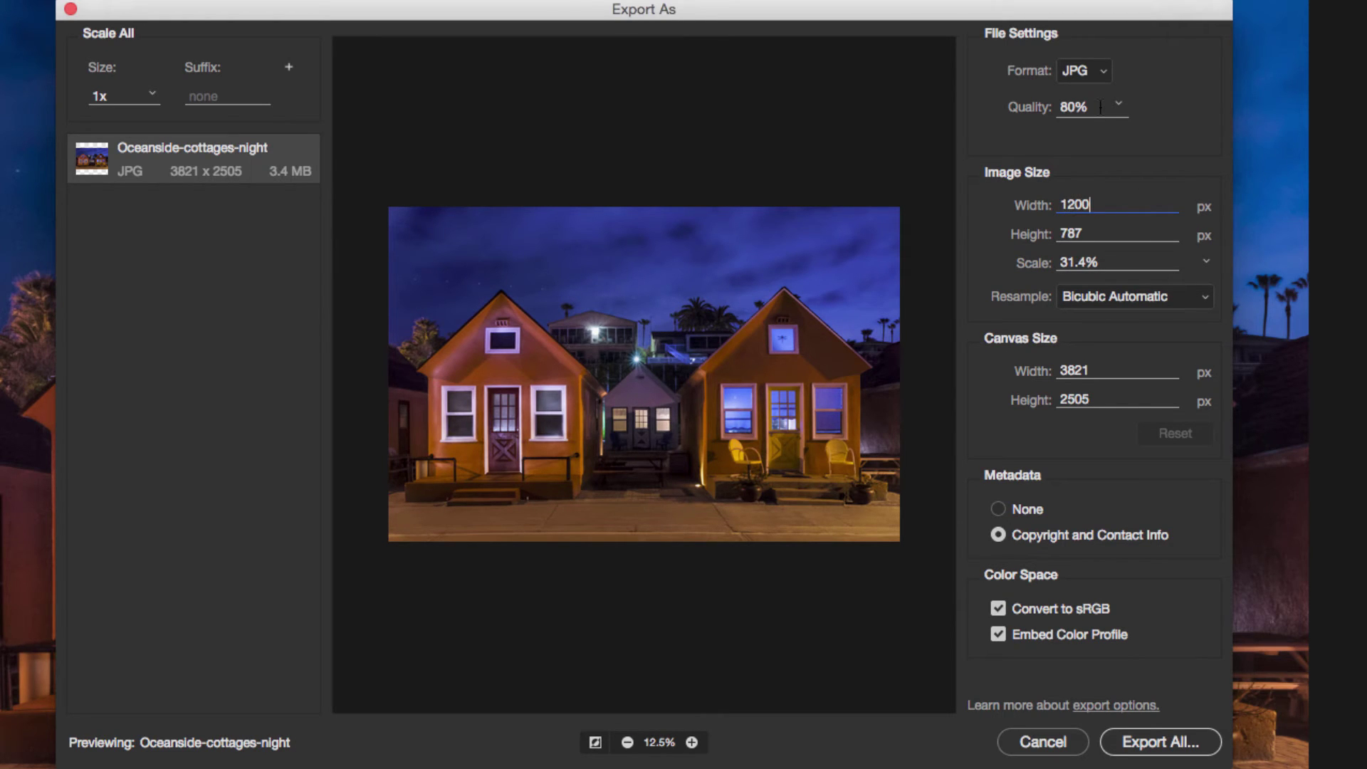
pyautogui.press('Tab')
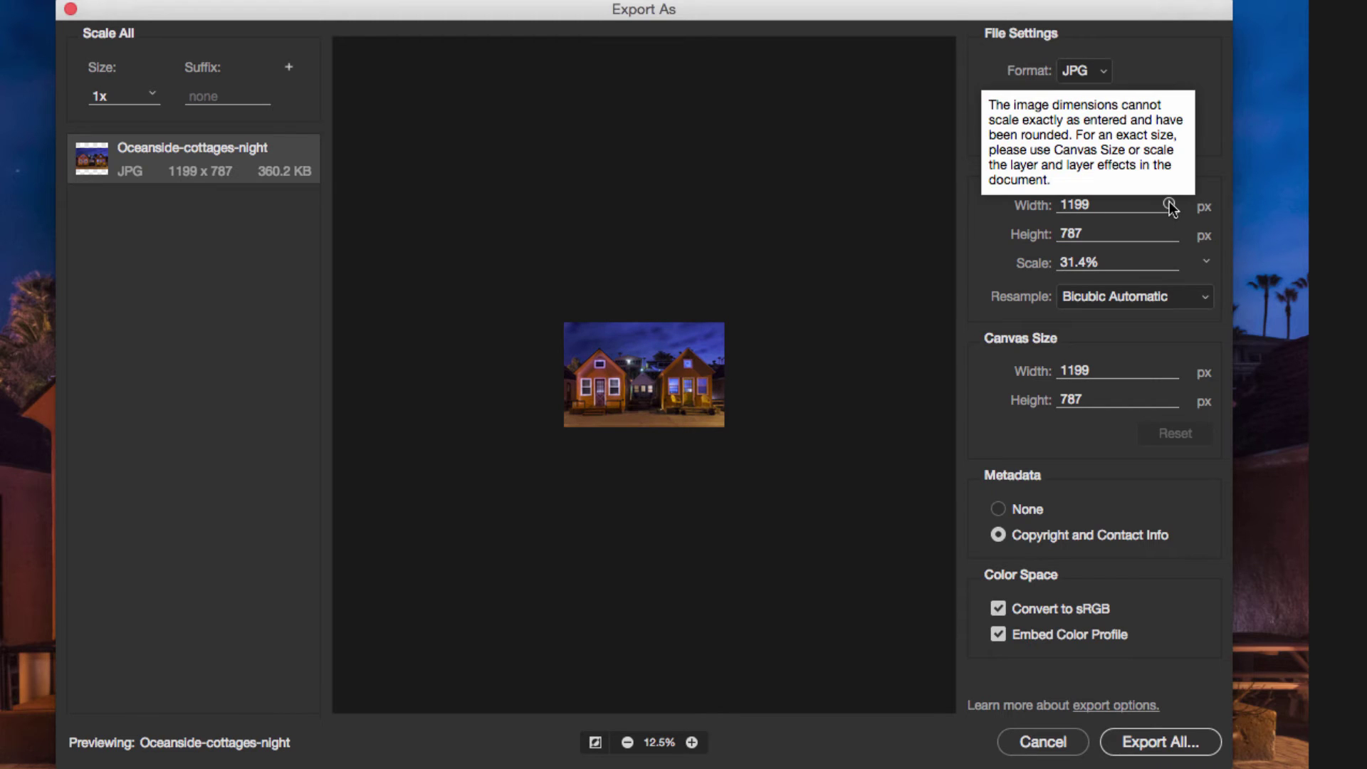
pyautogui.moveTo(1171, 207)
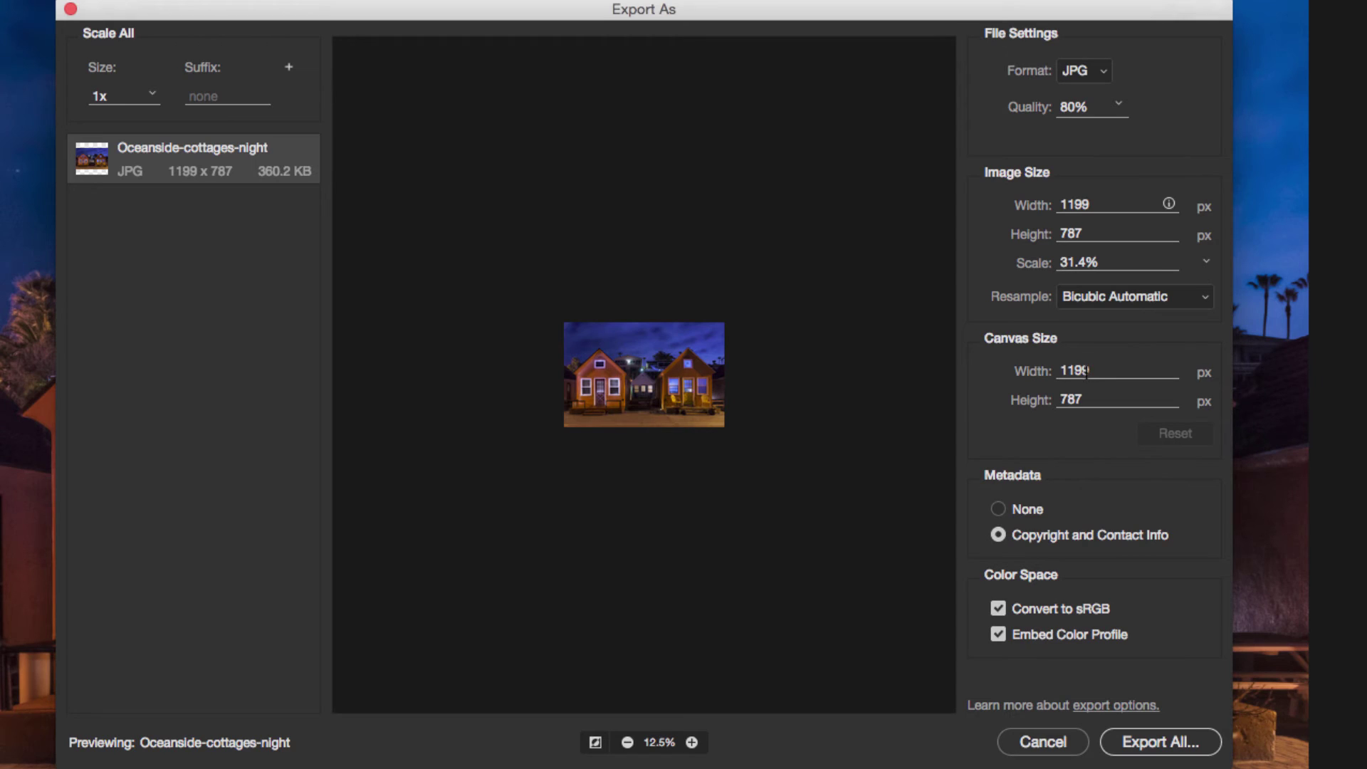
# Set the exported image's width to 1000 px.
pyautogui.click(1057, 208)
pyautogui.write('100')
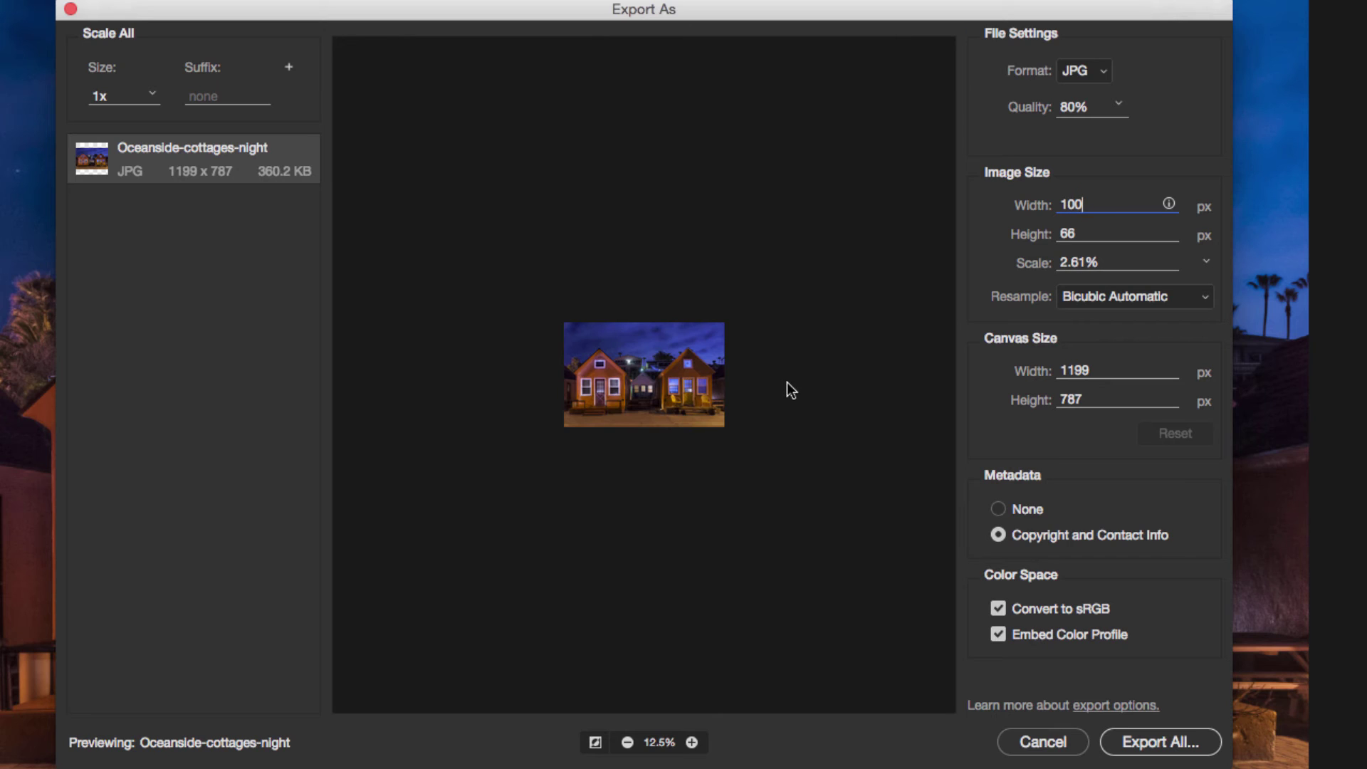
pyautogui.write('0')
# Set the export canvas size to 1000 px wide and 800 px high.
pyautogui.moveTo(1095, 374)
pyautogui.mouseDown()
pyautogui.moveTo(1066, 371)
pyautogui.moveTo(1092, 367)
pyautogui.mouseUp()
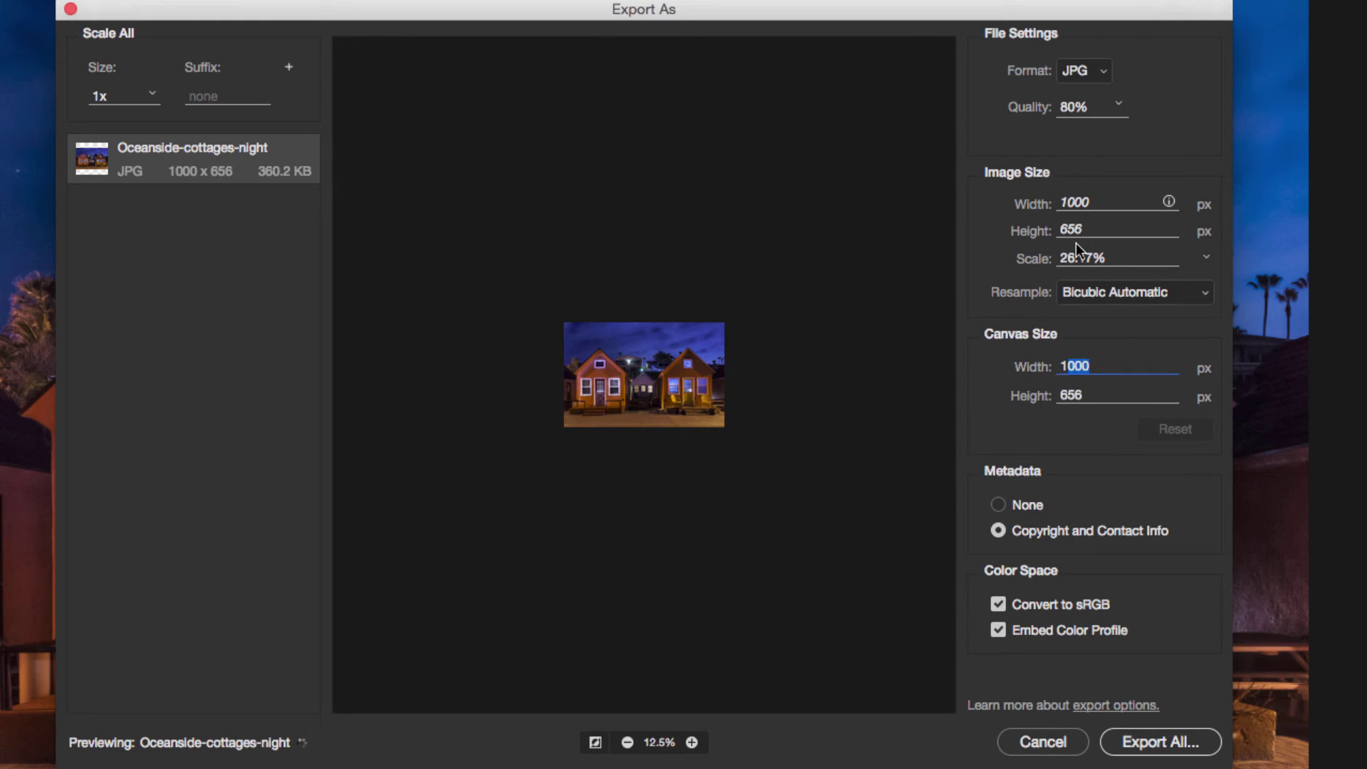
pyautogui.write('000')
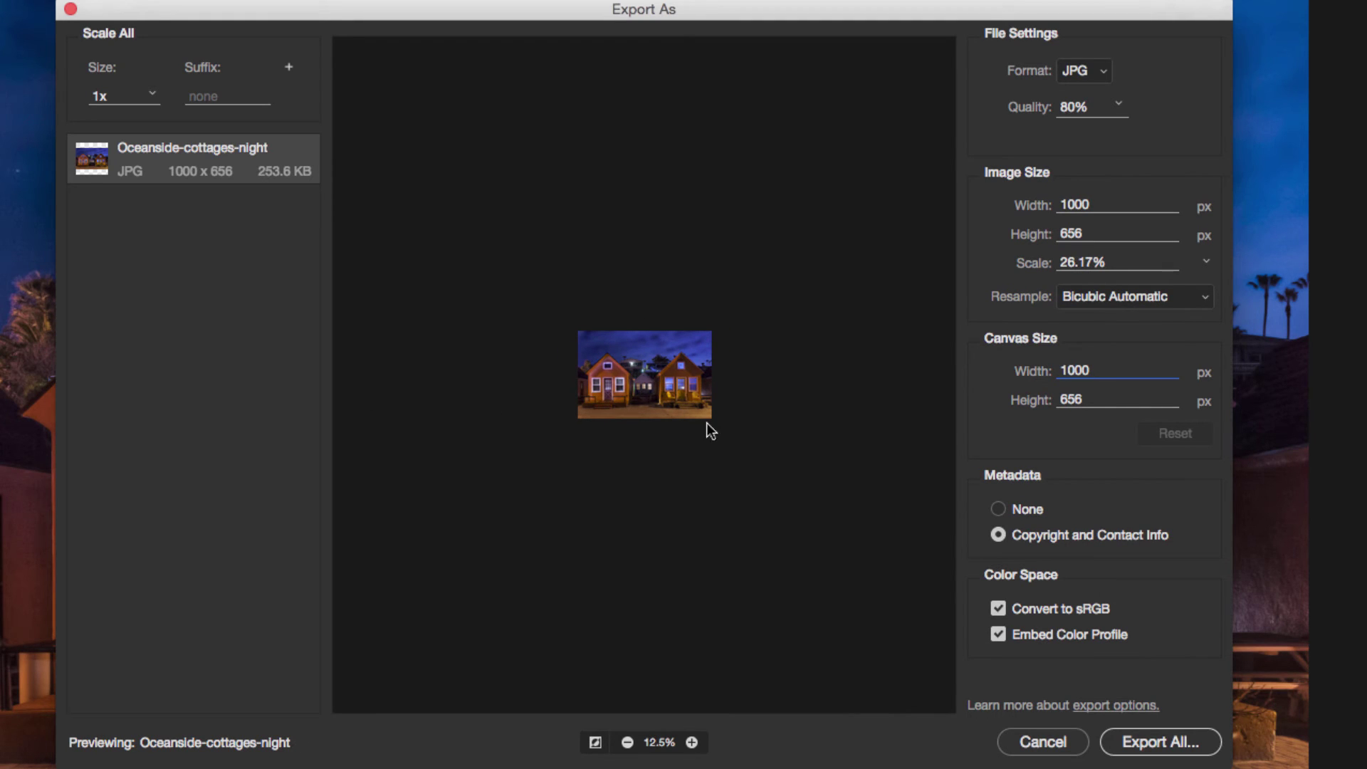
pyautogui.press('Tab')
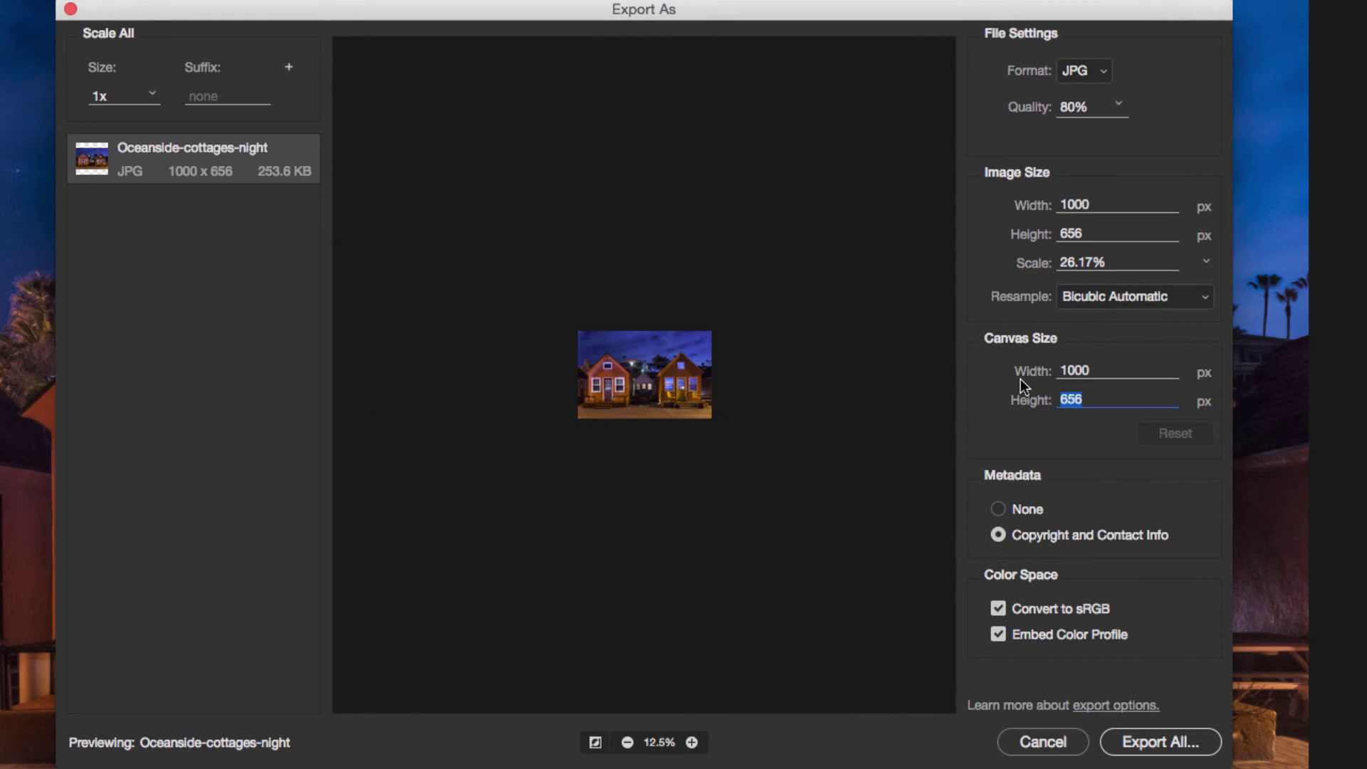
pyautogui.write('800')
pyautogui.press('Return')
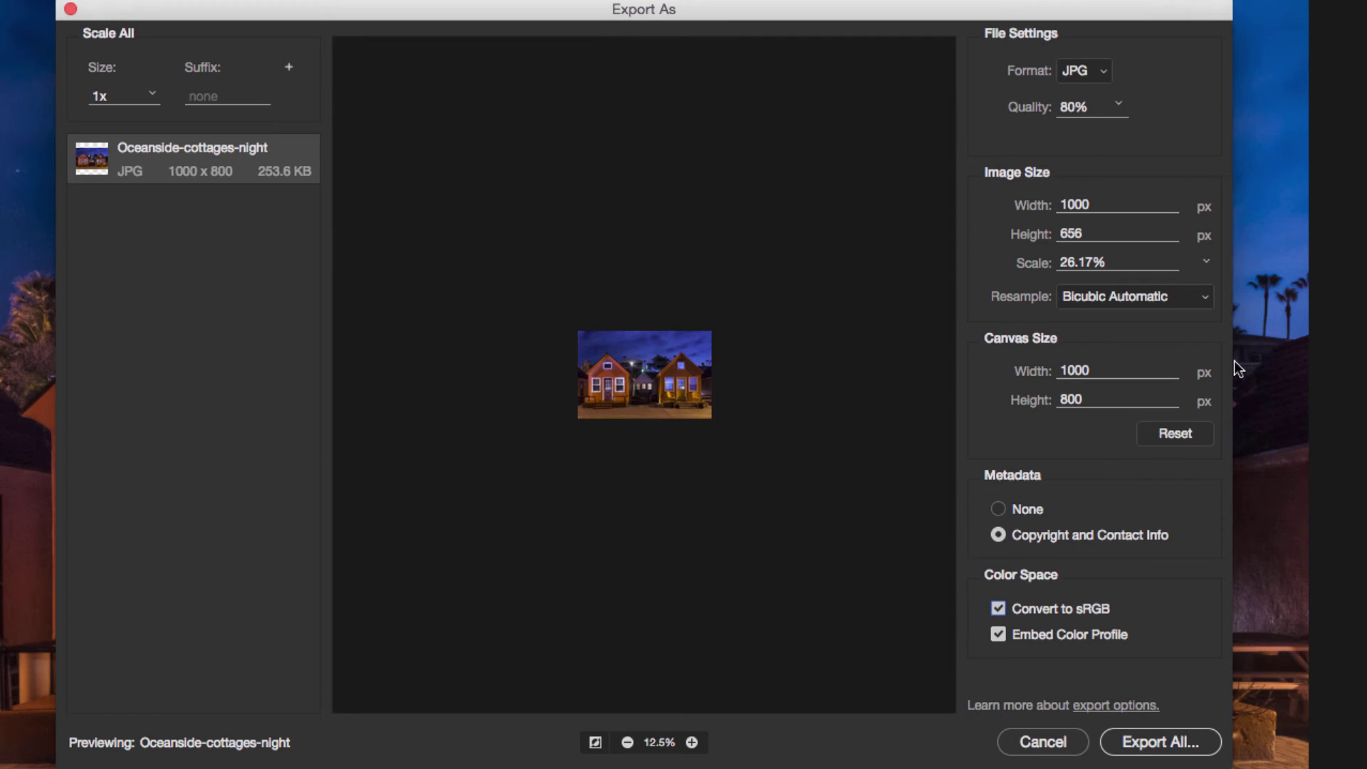
# Set the export canvas width to 1200 px and inspect the border around the image.
pyautogui.doubleClick(1103, 368)
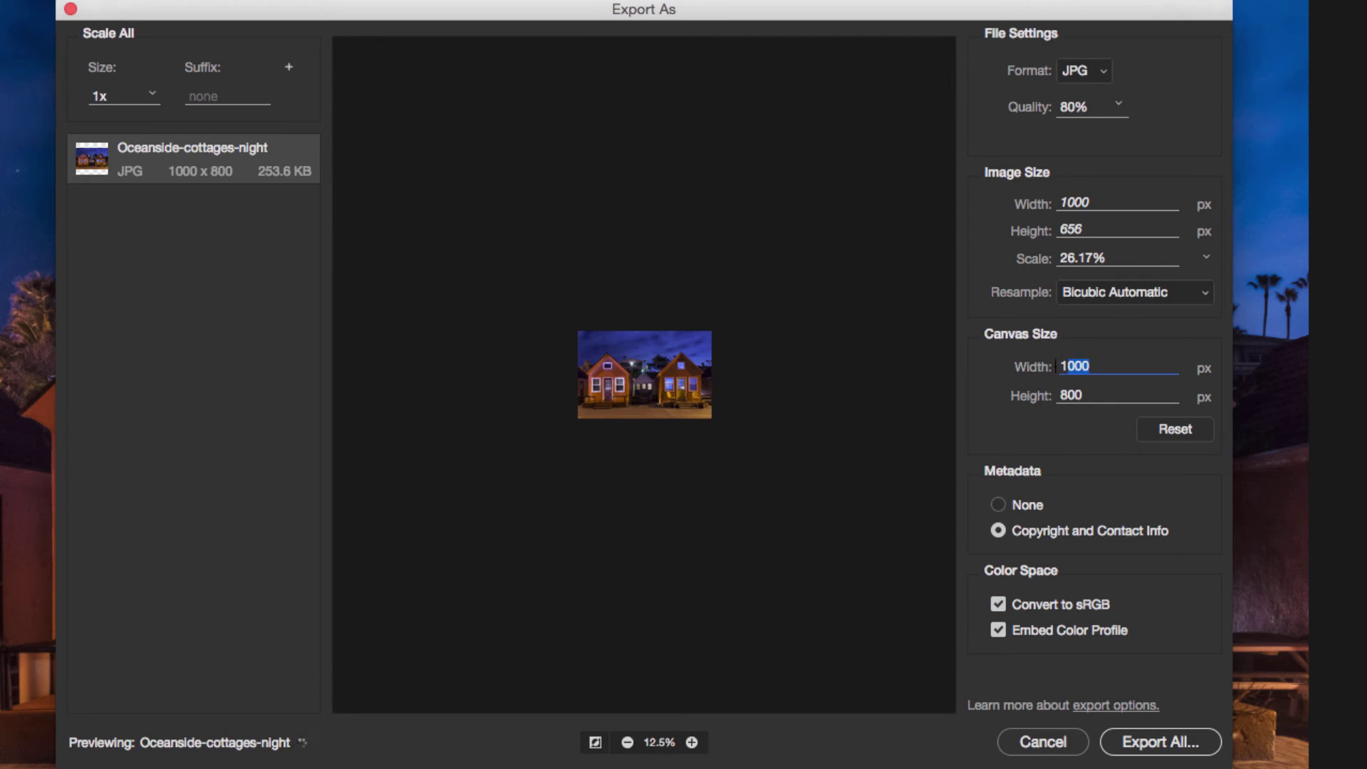
pyautogui.write('1000120')
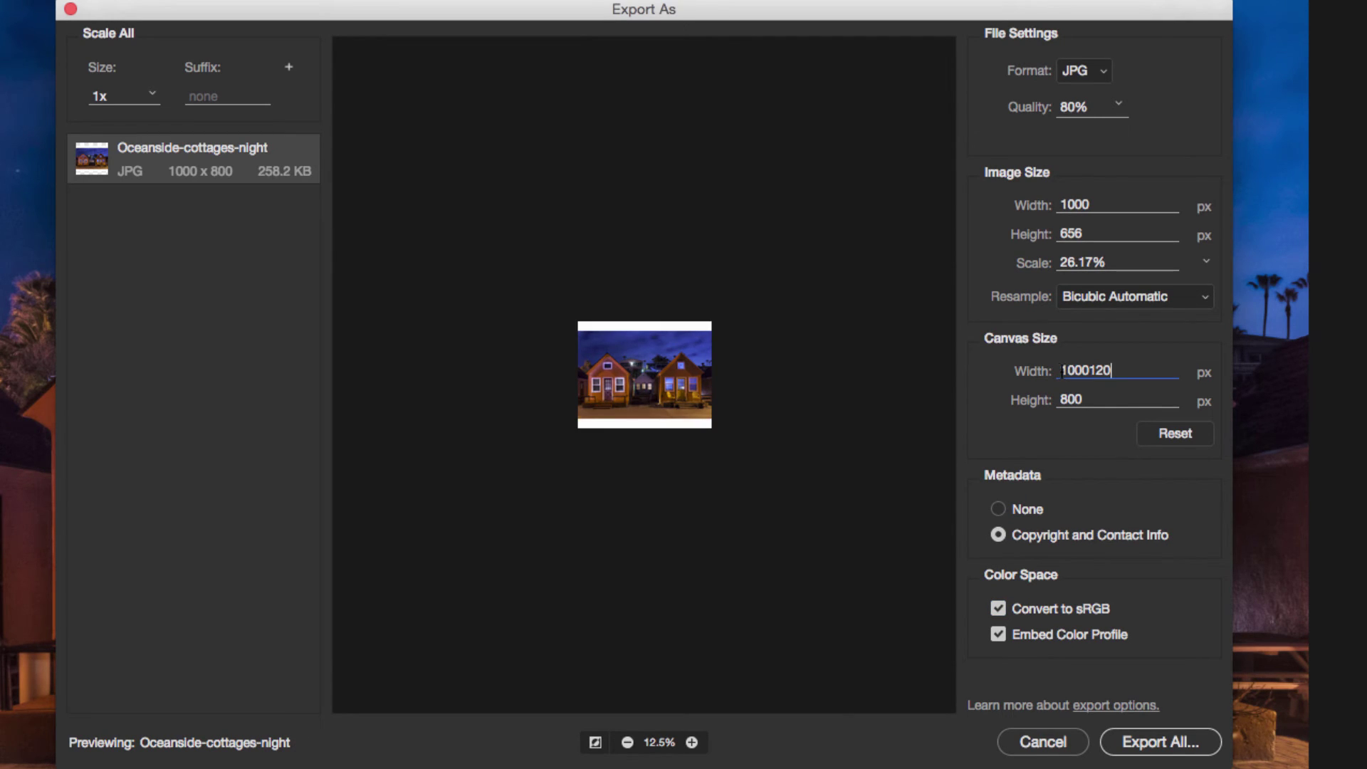
pyautogui.press('BackSpace')
pyautogui.press('BackSpace')
pyautogui.press('BackSpace')
pyautogui.press('BackSpace')
pyautogui.press('BackSpace')
pyautogui.write('200')
pyautogui.press('Tab')
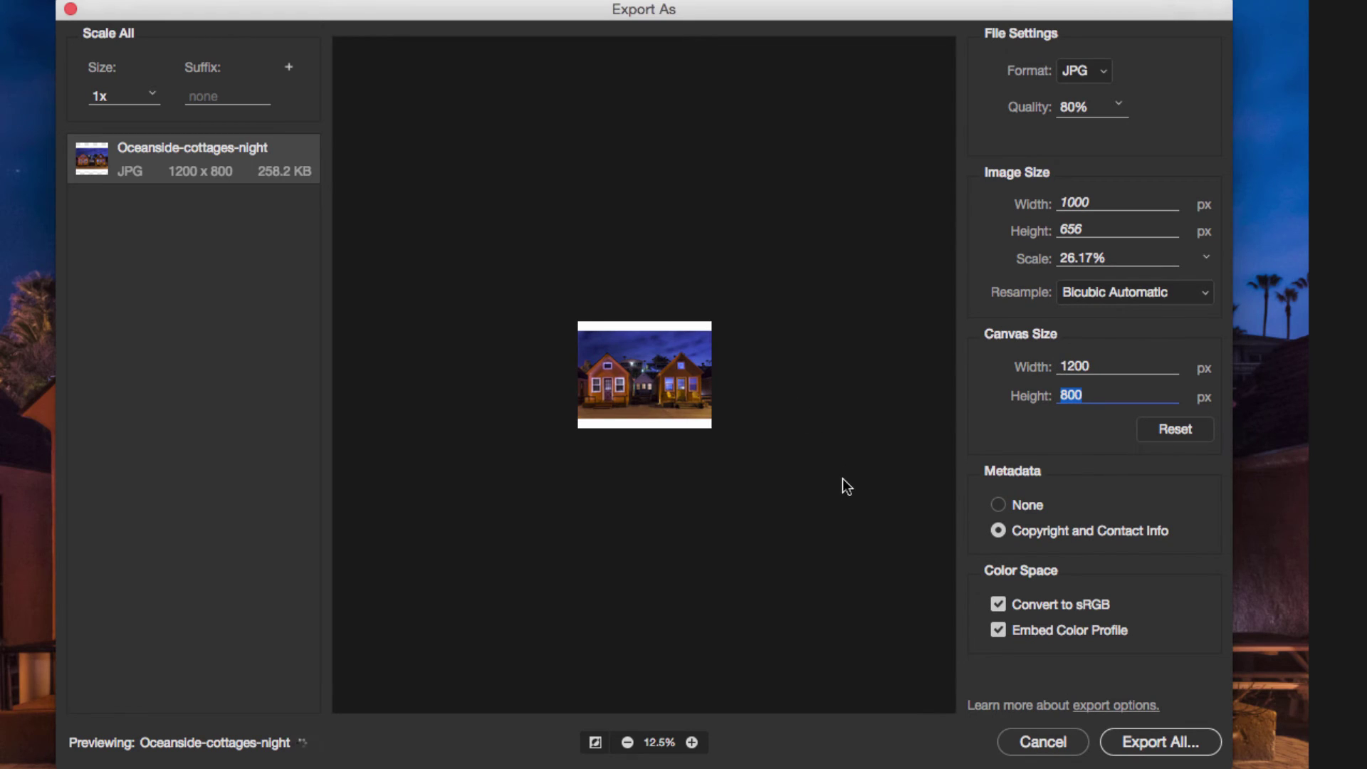
pyautogui.click(691, 742)
pyautogui.click(691, 742)
pyautogui.click(691, 743)
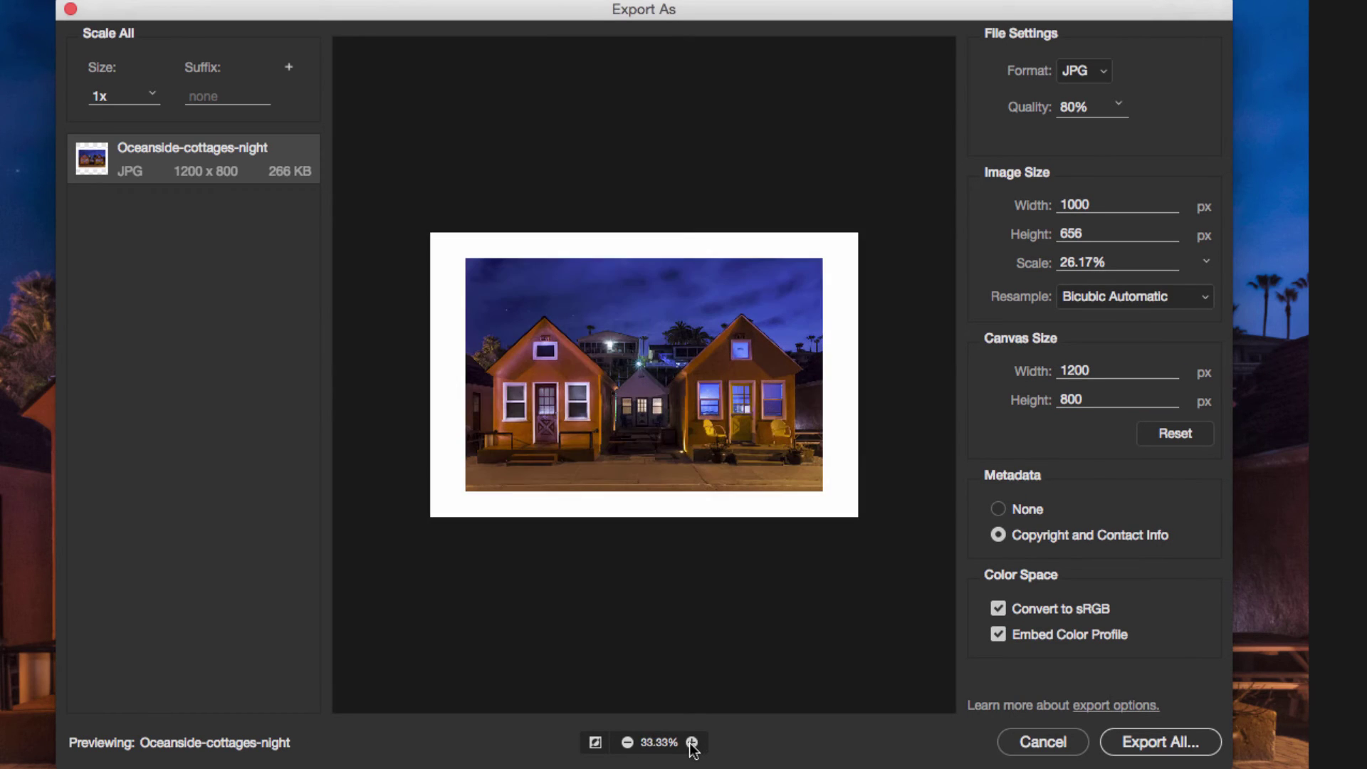
pyautogui.click(690, 742)
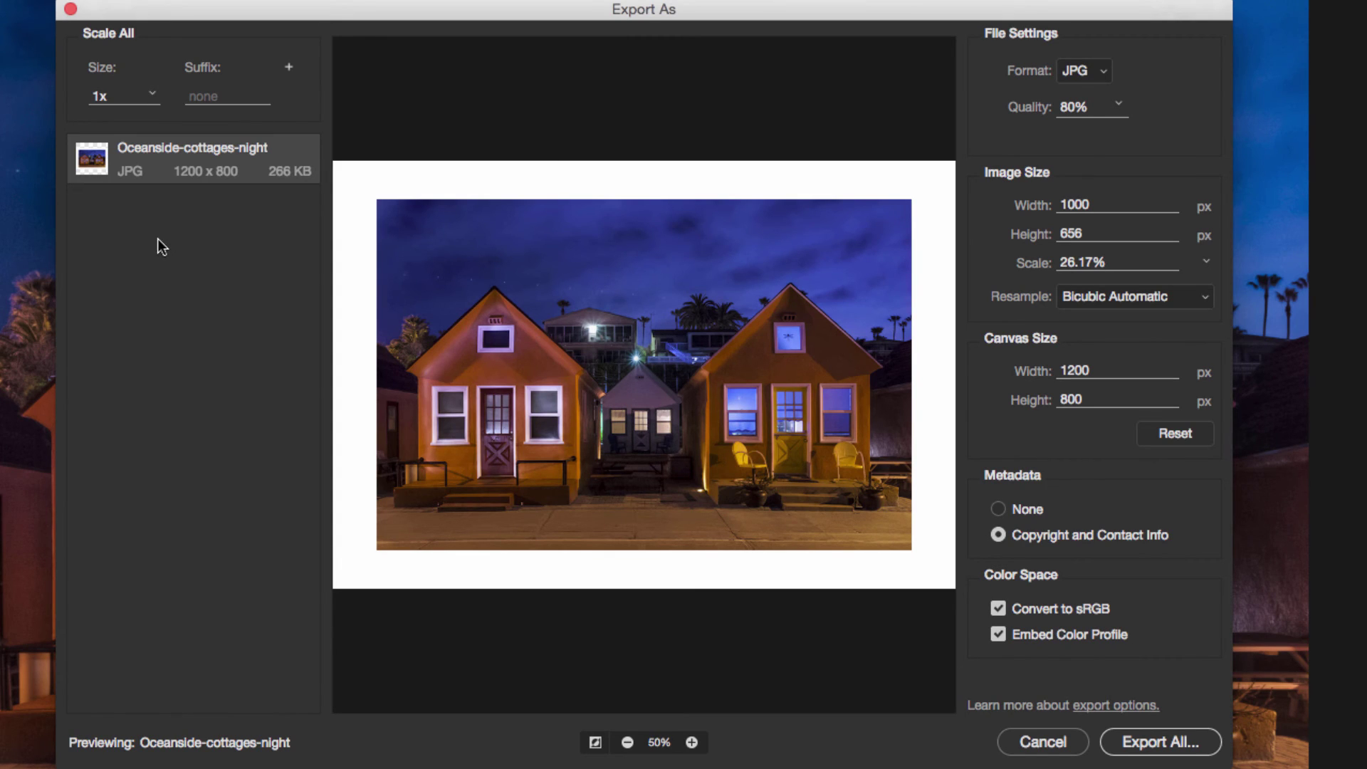
# Add a second 0.5x export size with its own filename suffix and remove it again.
pyautogui.click(288, 67)
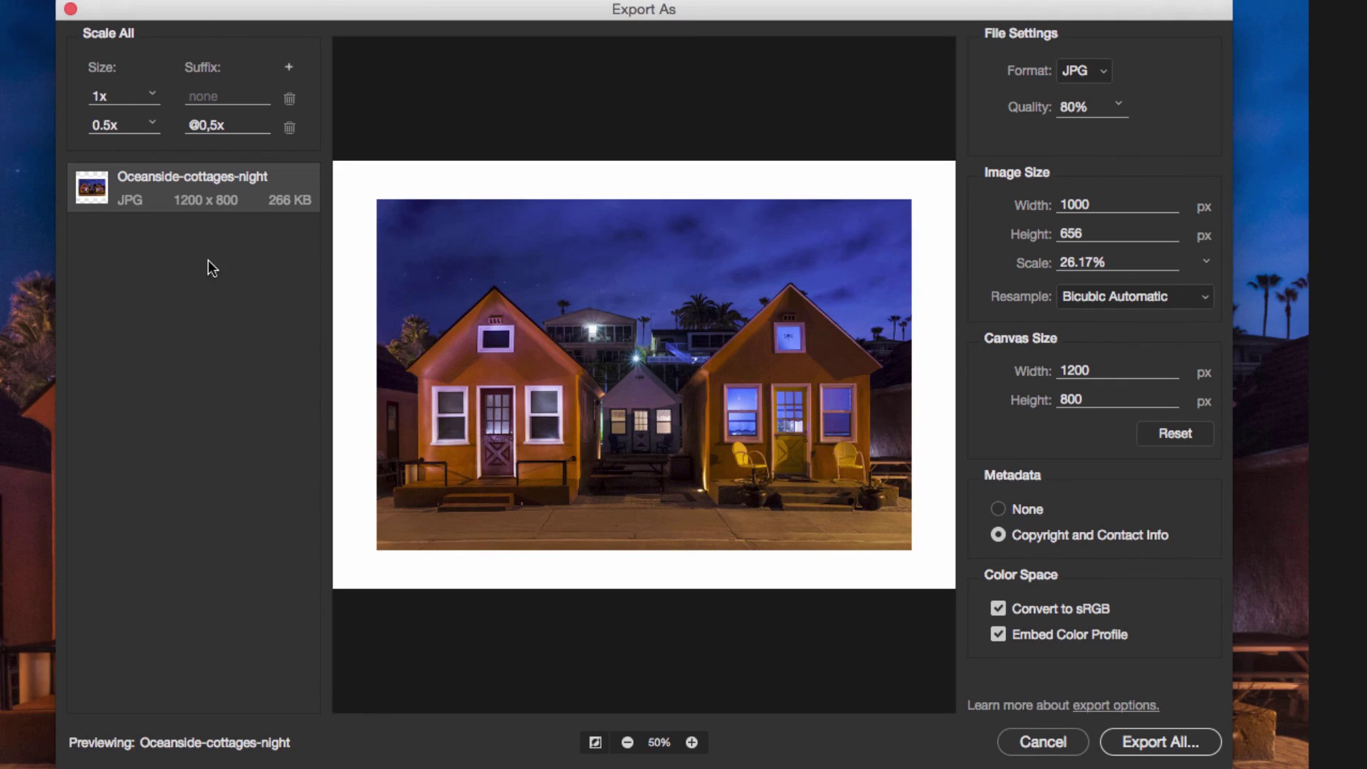
pyautogui.click(289, 128)
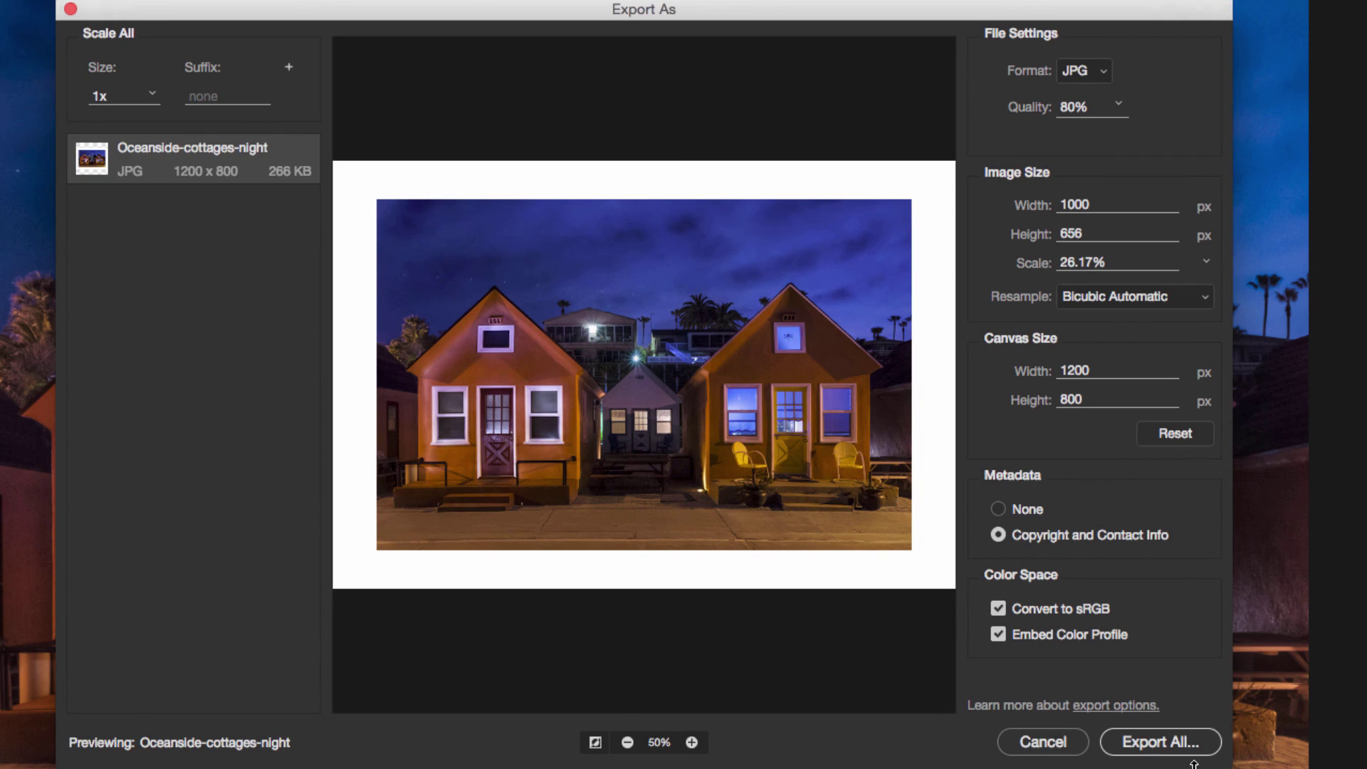
# Export the image as Oceanside-cottages-night.jpg into the Photoshop Export Options folder.
pyautogui.click(1155, 749)
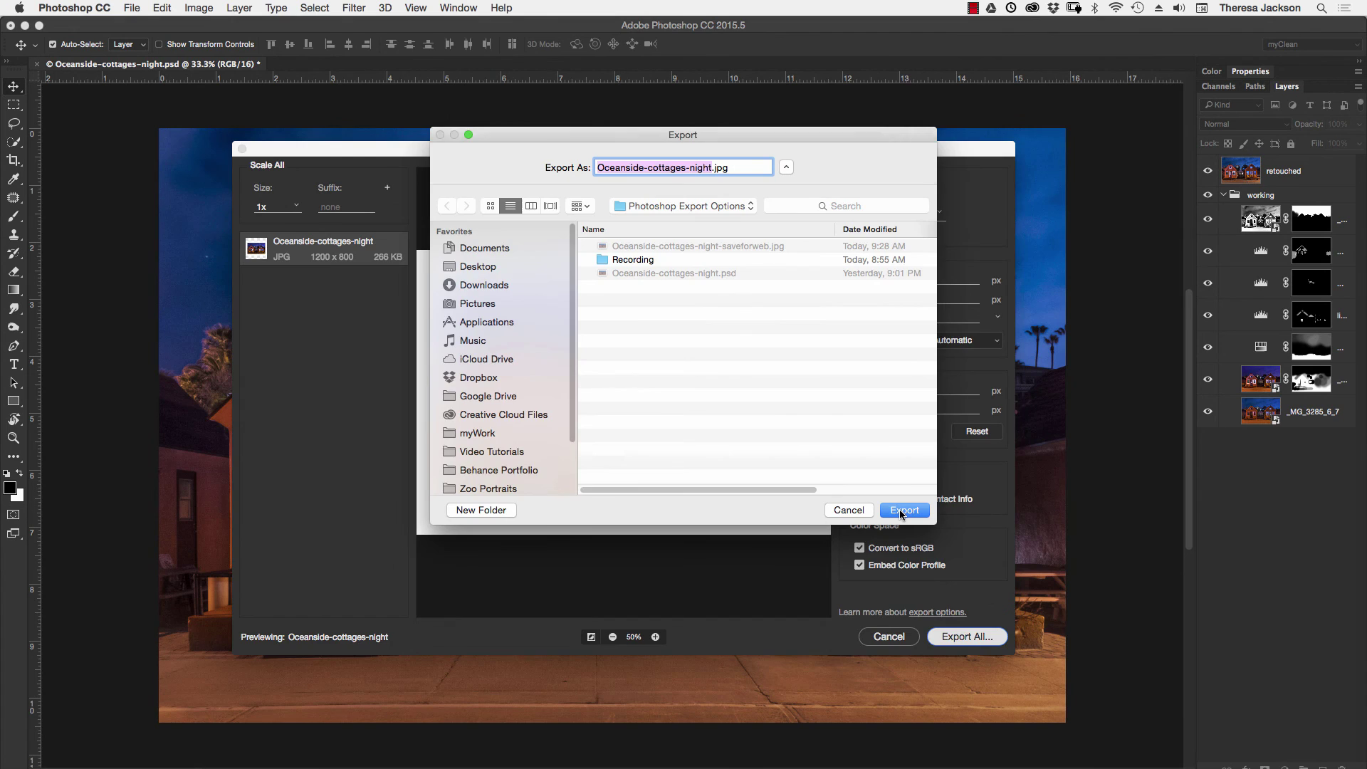
pyautogui.click(933, 517)
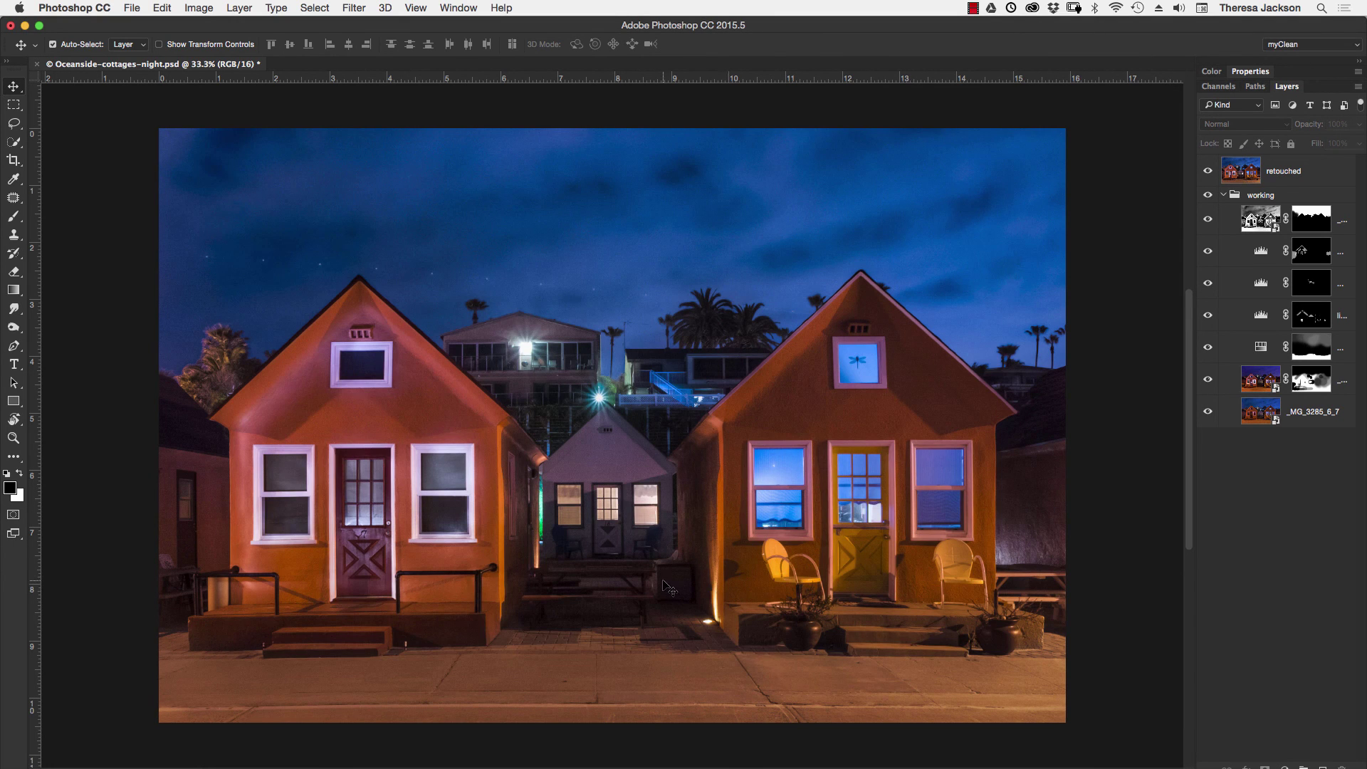
# Switch to Finder, preview the exported Oceanside-cottages-night.jpg to check its white border, and return to Photoshop.
pyautogui.press('super')
pyautogui.press('super+Tab')
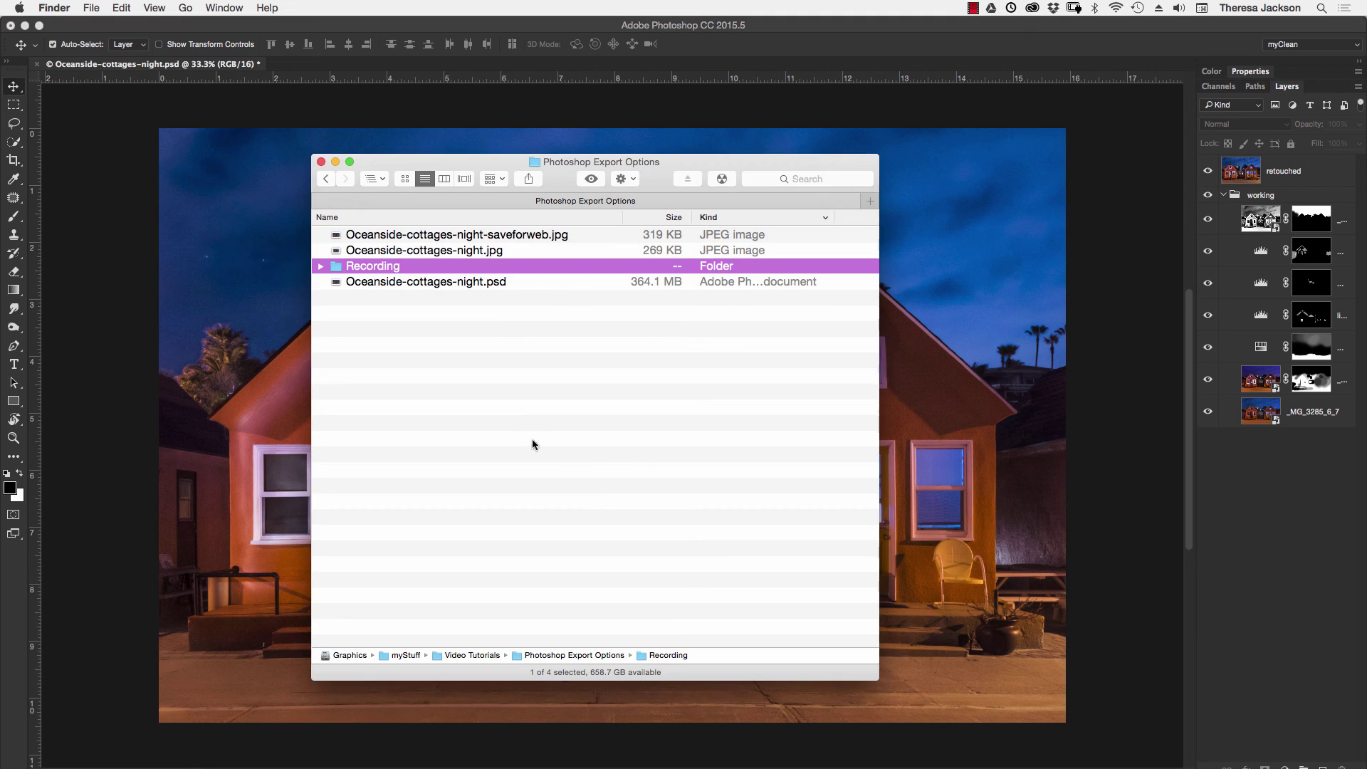
pyautogui.click(481, 252)
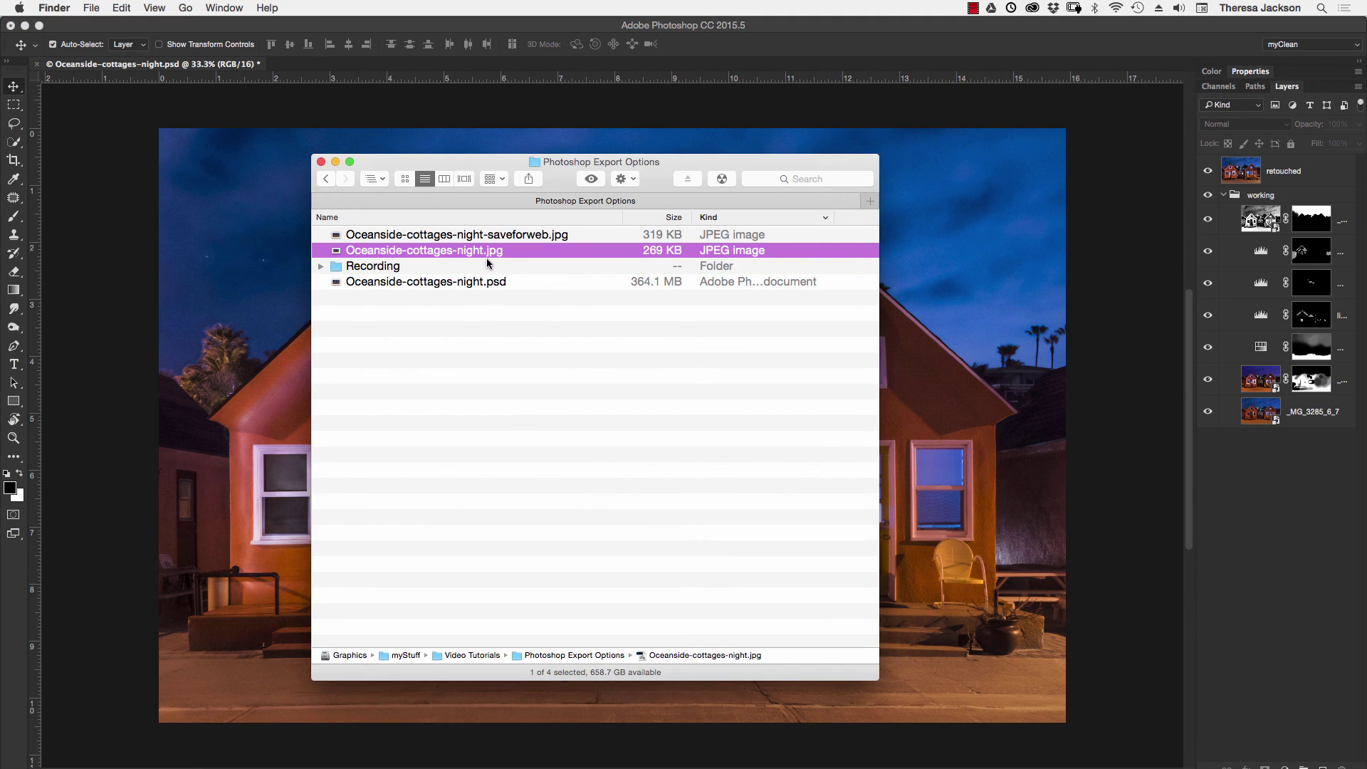
pyautogui.press('space')
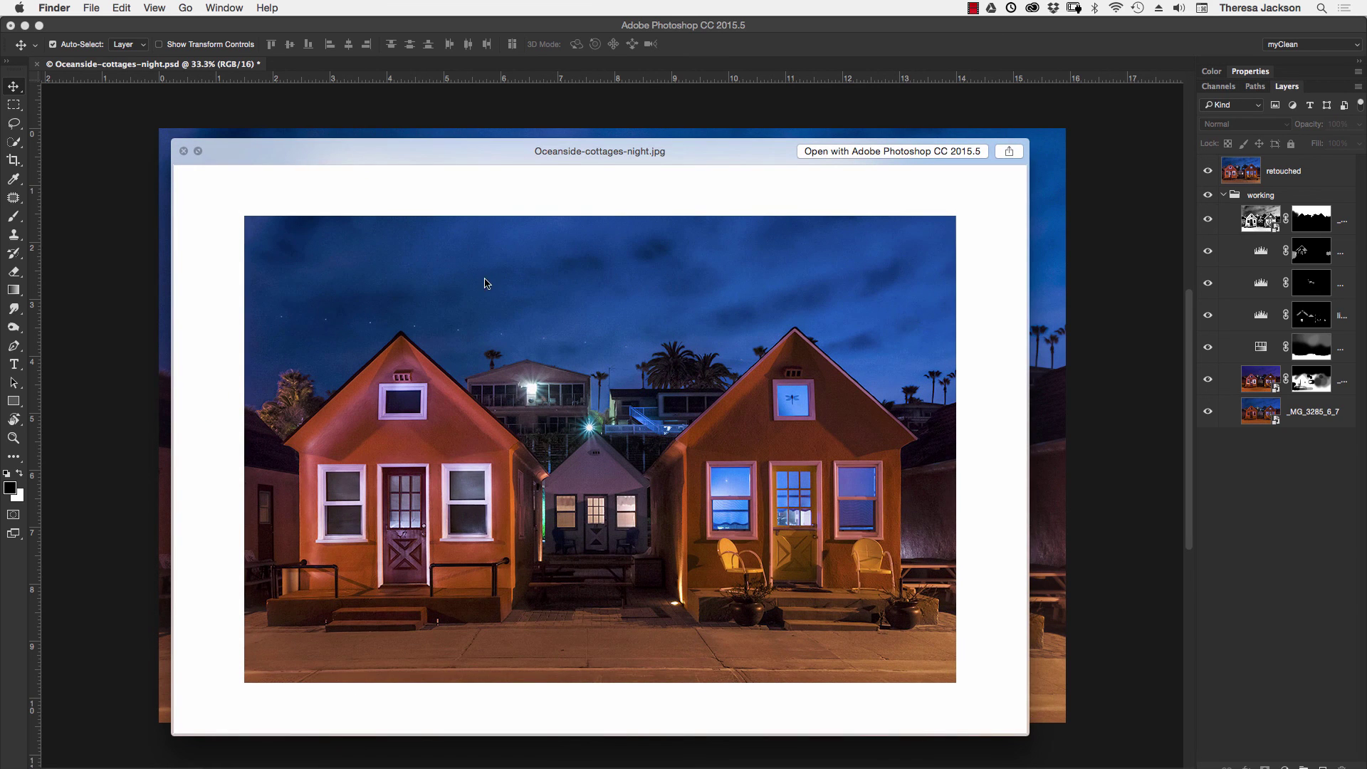
pyautogui.click(131, 568)
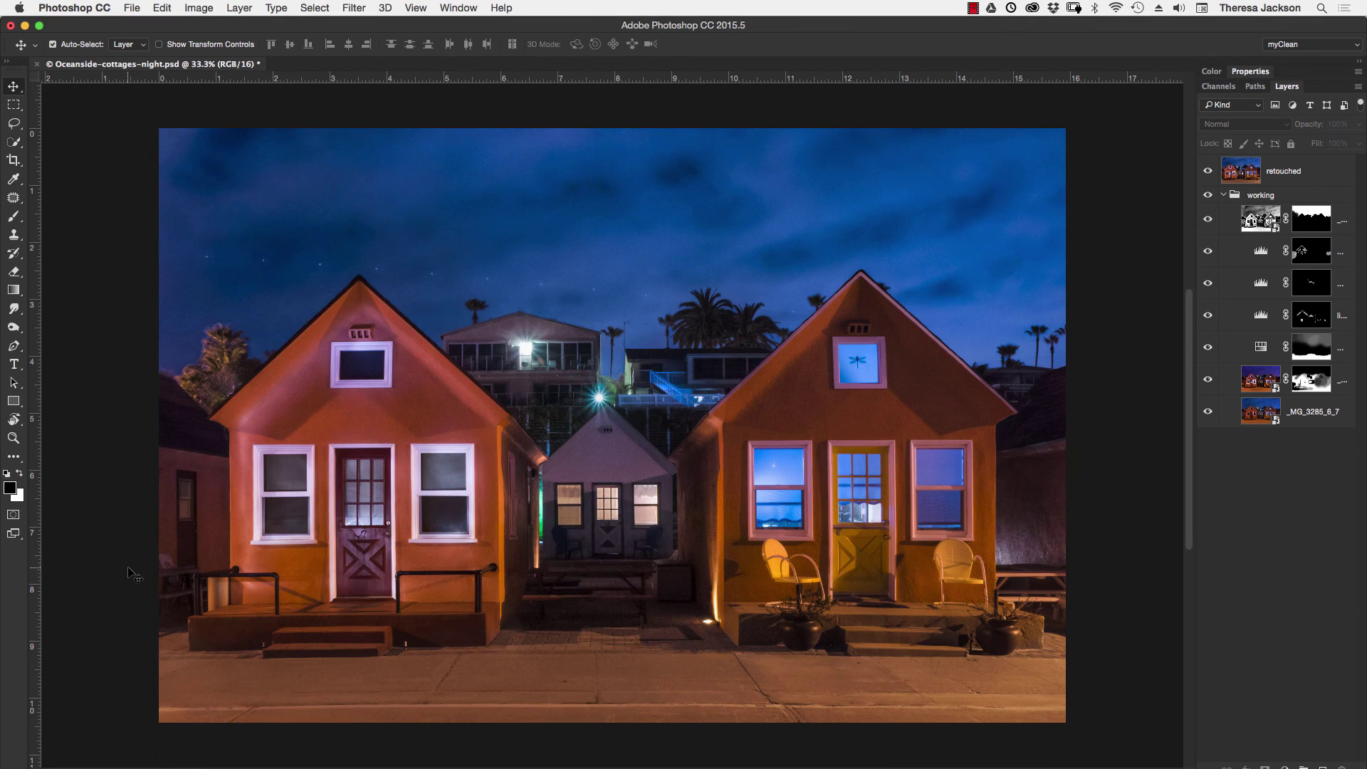